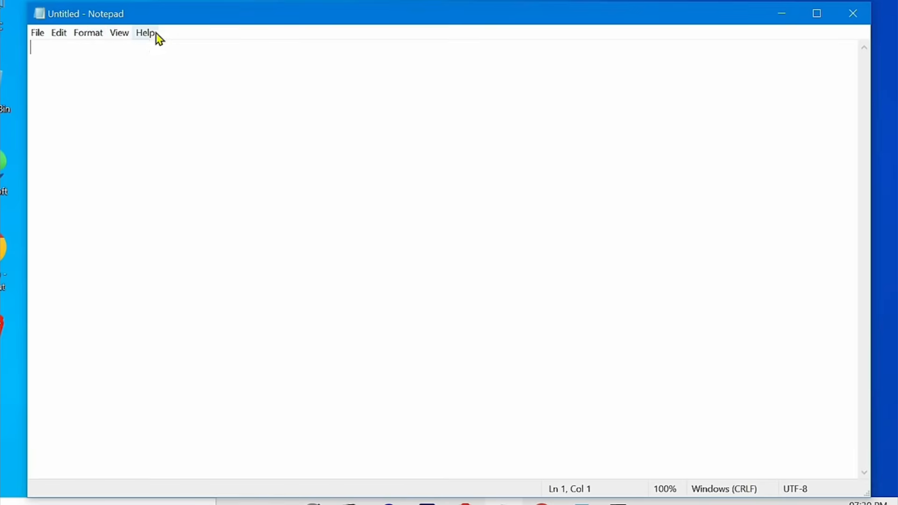
{"action": "left_click", "coordinate": [96, 35]}
{"action": "mouse_move", "coordinate": [34, 42]}
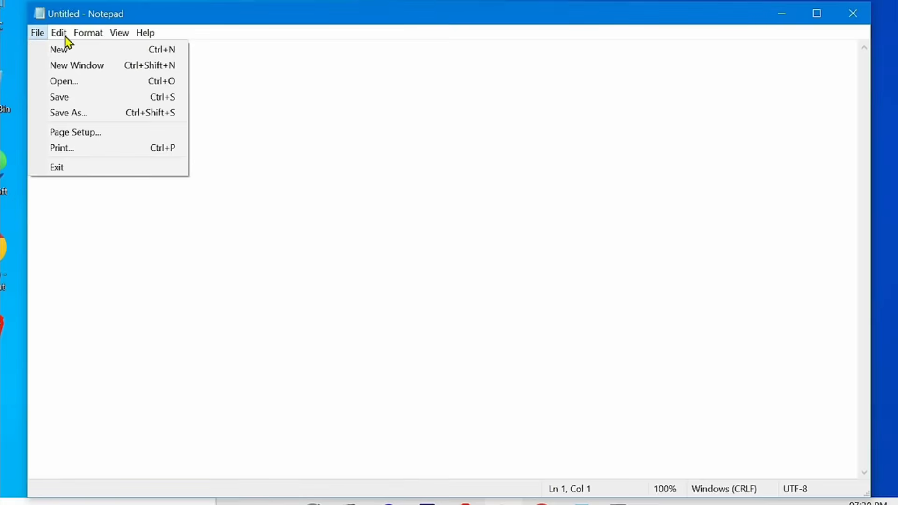
{"action": "mouse_move", "coordinate": [147, 39]}
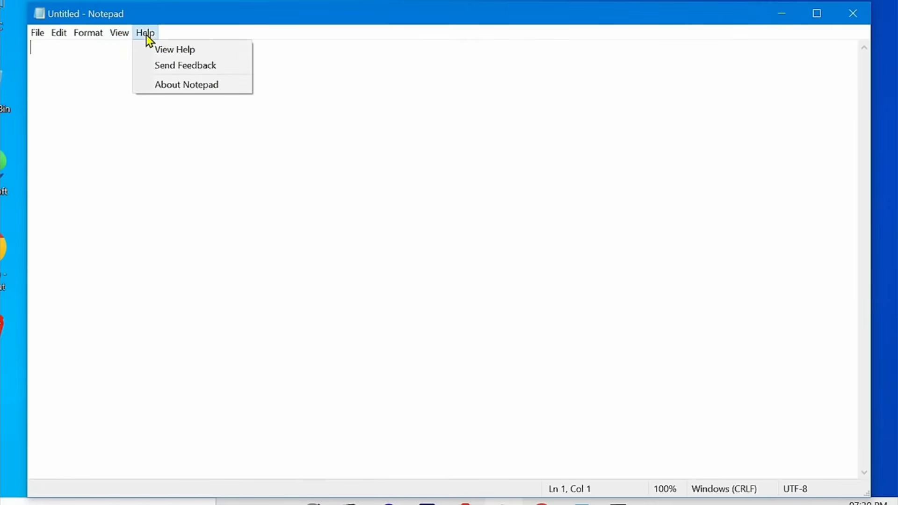
{"action": "left_click", "coordinate": [108, 57]}
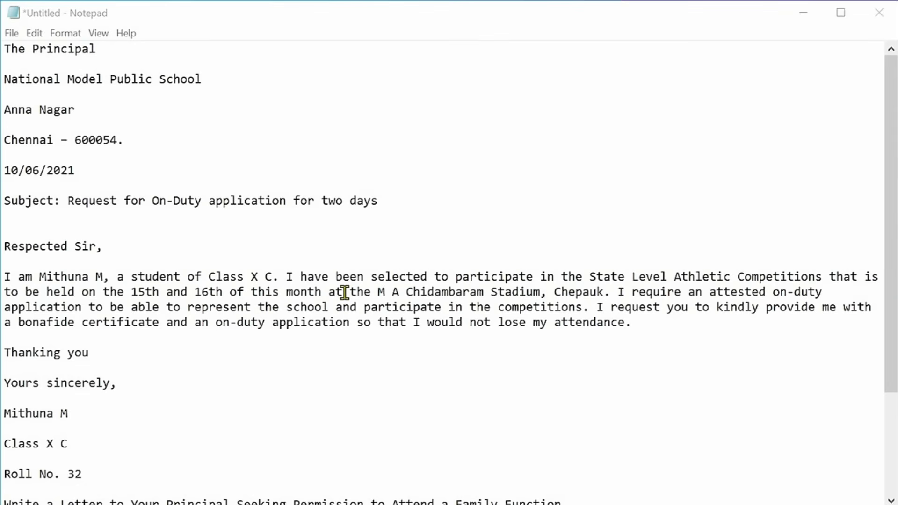
- Save the untitled document as a text file named "letter" in the Documents folder
{"action": "left_click", "coordinate": [13, 35]}
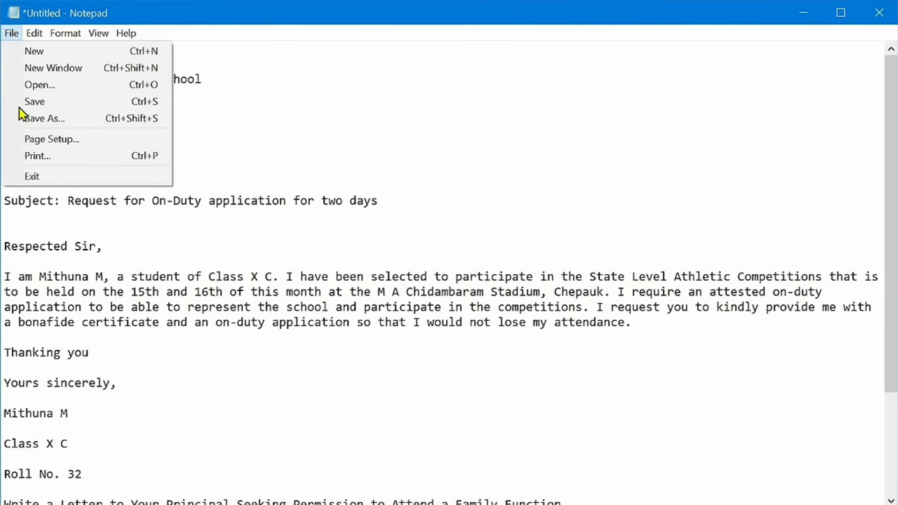
{"action": "left_click", "coordinate": [45, 119]}
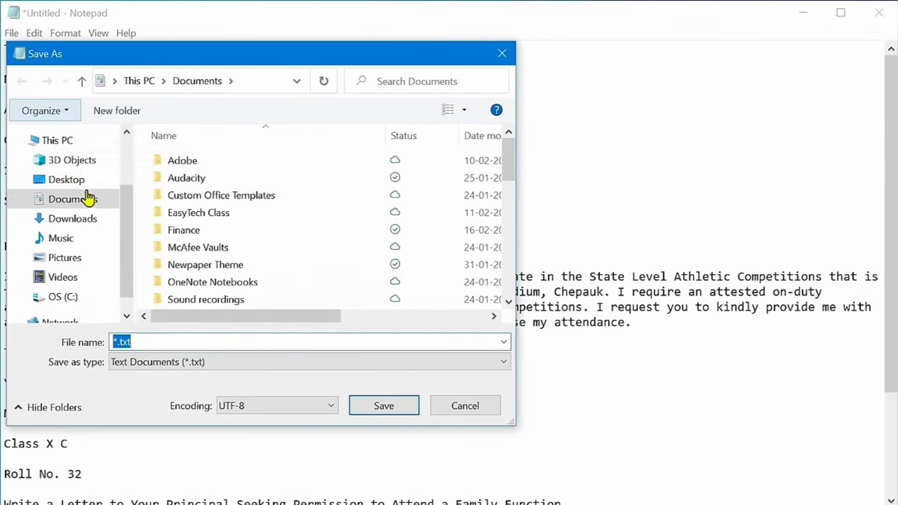
{"action": "left_click", "coordinate": [223, 217]}
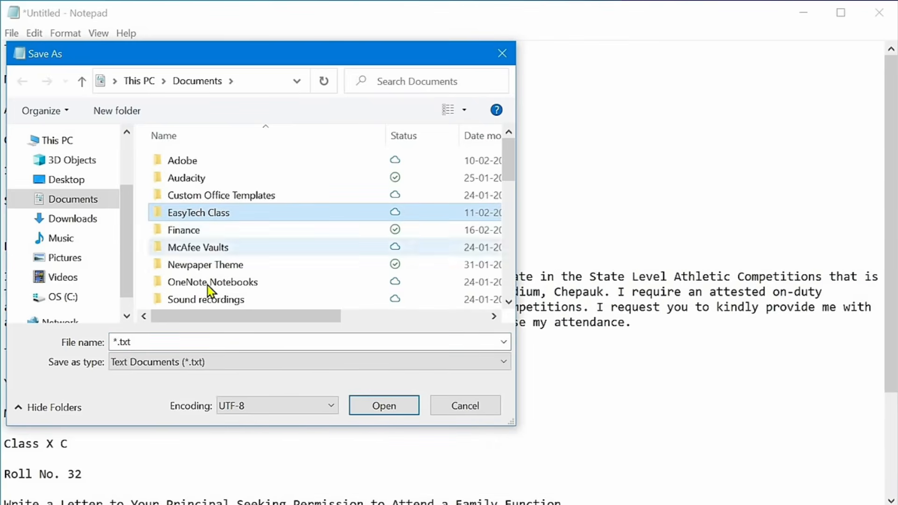
{"action": "left_click", "coordinate": [187, 336]}
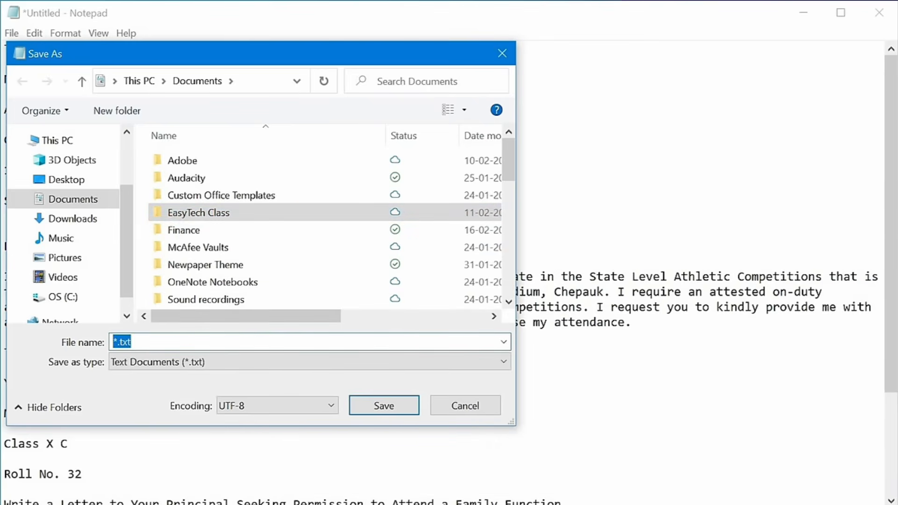
{"action": "type", "text": "letter"}
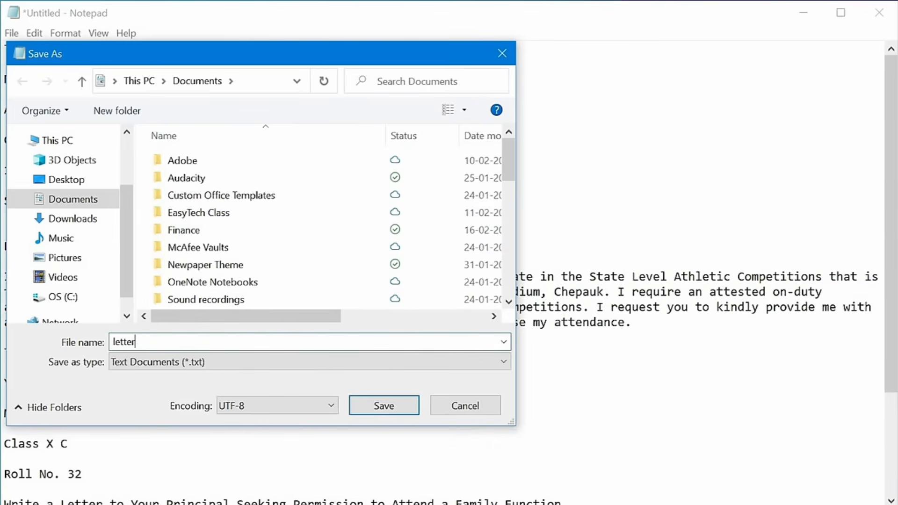
{"action": "left_click", "coordinate": [373, 402]}
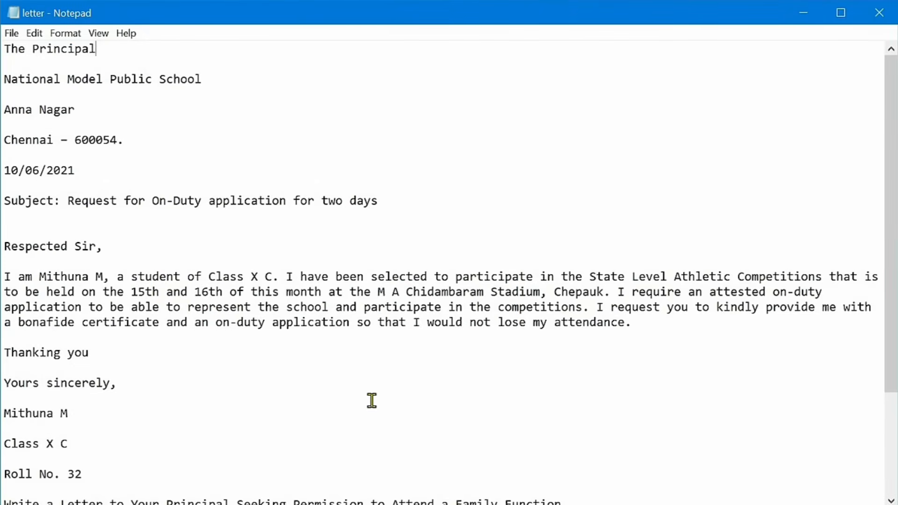
{"action": "left_click", "coordinate": [12, 37]}
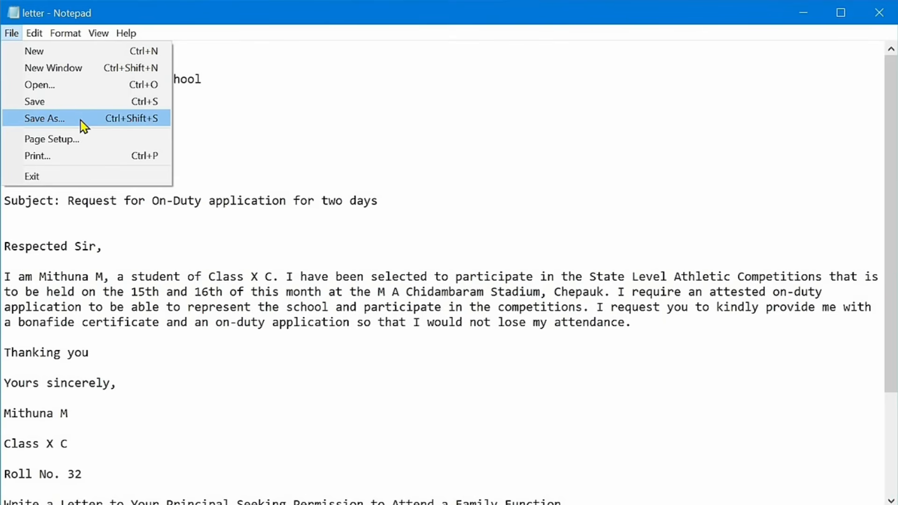
{"action": "left_click", "coordinate": [105, 194]}
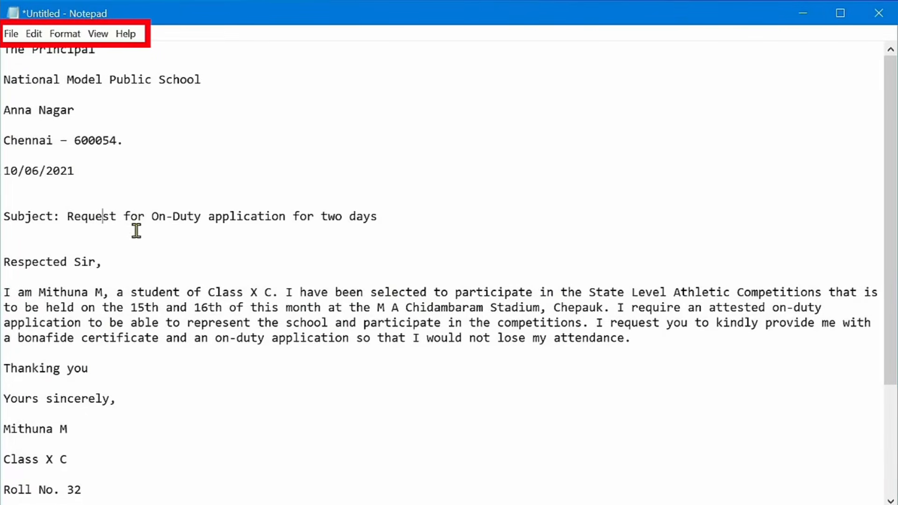
- Start a new blank document, discarding the unsaved changes to the untitled letter
{"action": "left_click", "coordinate": [16, 35]}
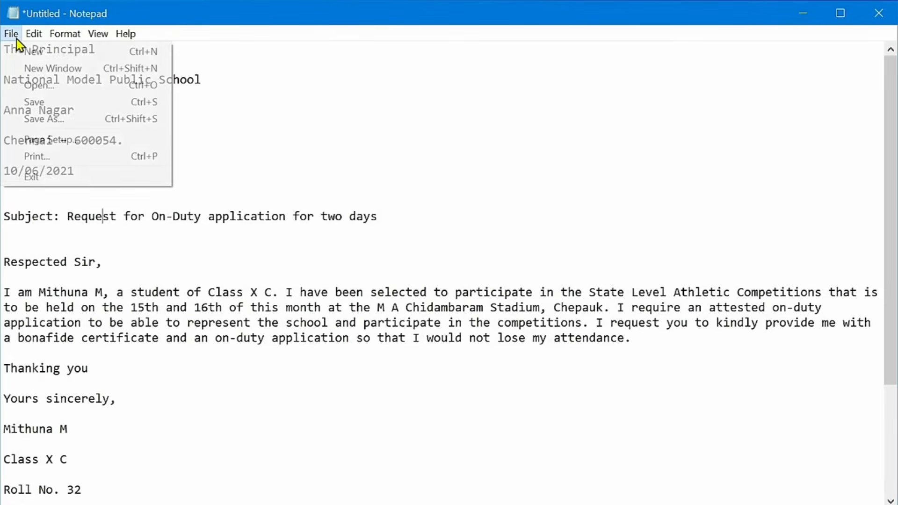
{"action": "left_click", "coordinate": [65, 58]}
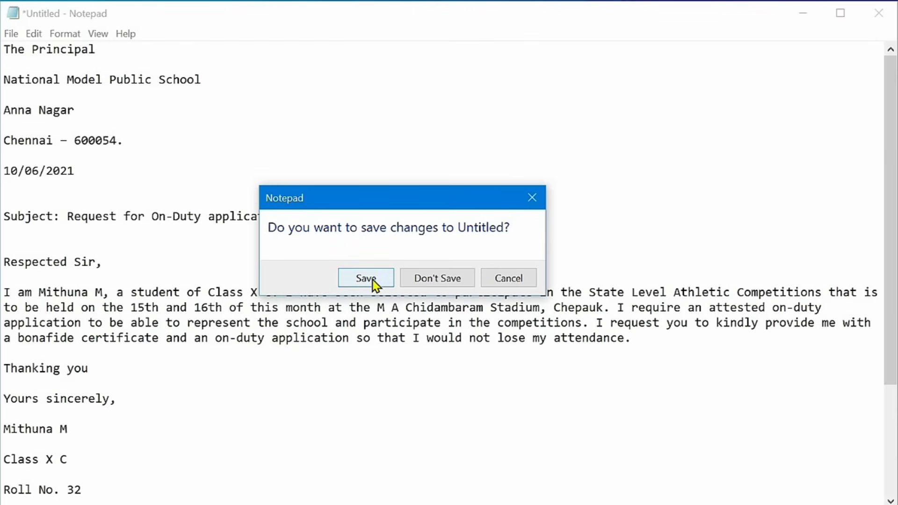
{"action": "left_click", "coordinate": [436, 279]}
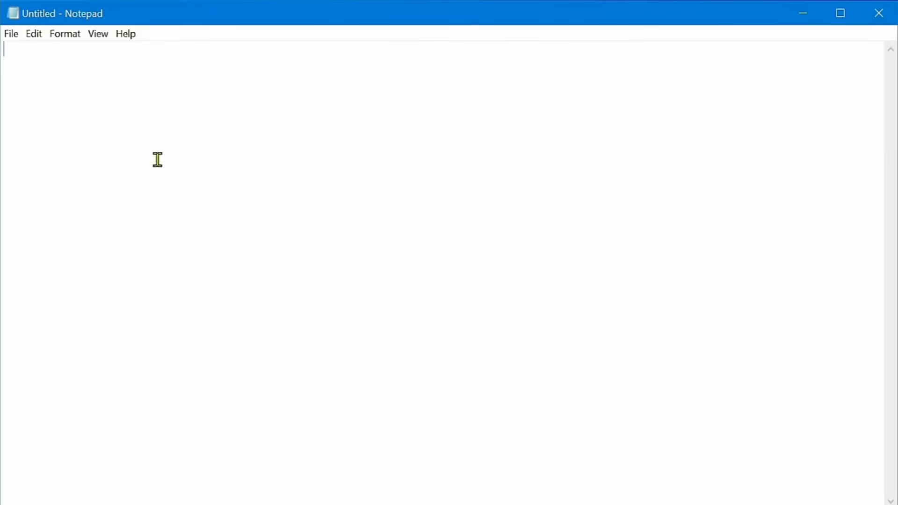
- Open a second blank document window and close it again
{"action": "left_click", "coordinate": [11, 36]}
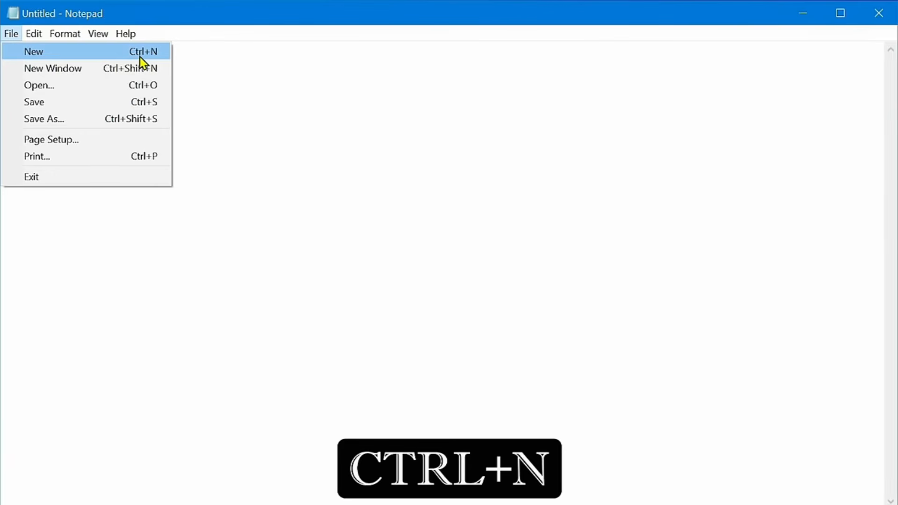
{"action": "left_click", "coordinate": [89, 69]}
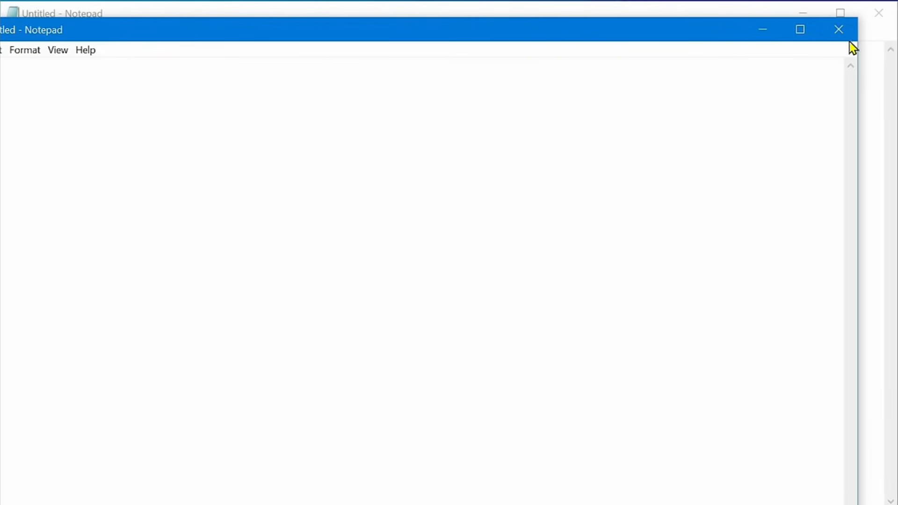
{"action": "left_click", "coordinate": [839, 29]}
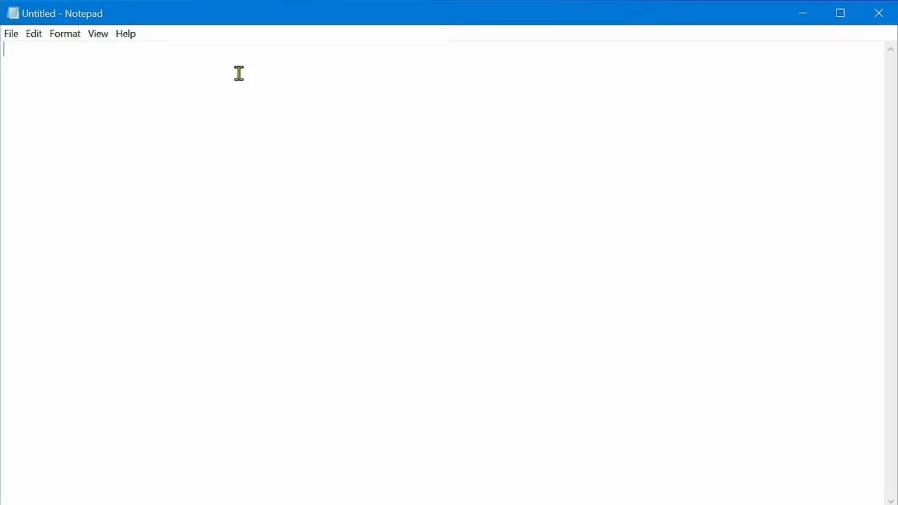
- Open the text file "letter" from the Documents folder
{"action": "left_click", "coordinate": [14, 37]}
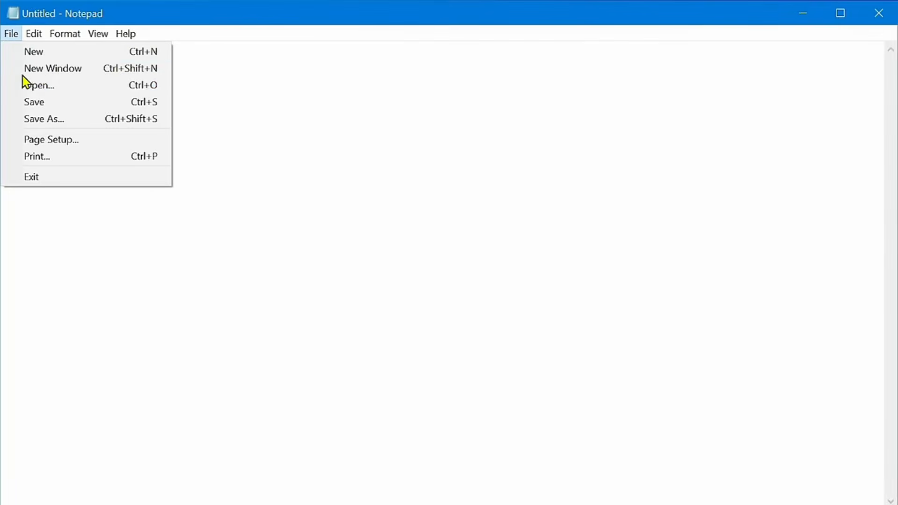
{"action": "left_click", "coordinate": [58, 94]}
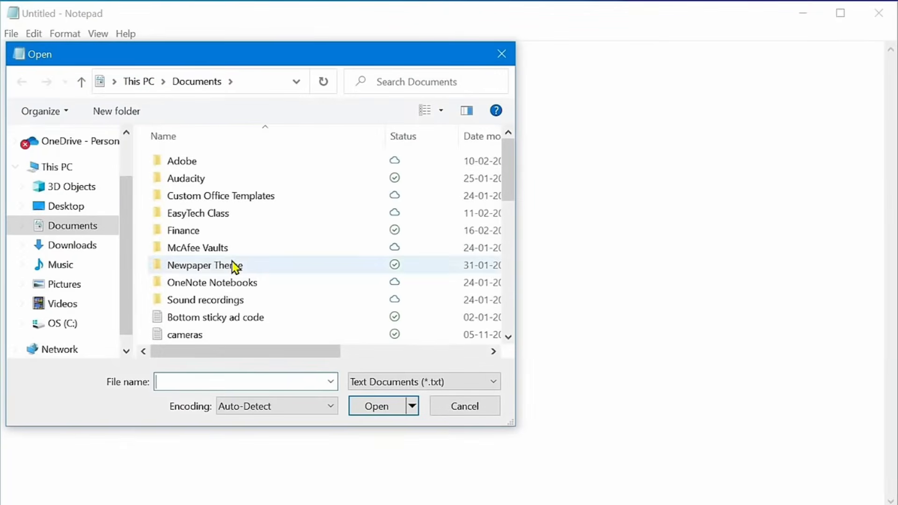
{"action": "scroll", "coordinate": [234, 267], "scroll_direction": "down", "scroll_amount": 4}
{"action": "left_click", "coordinate": [221, 320]}
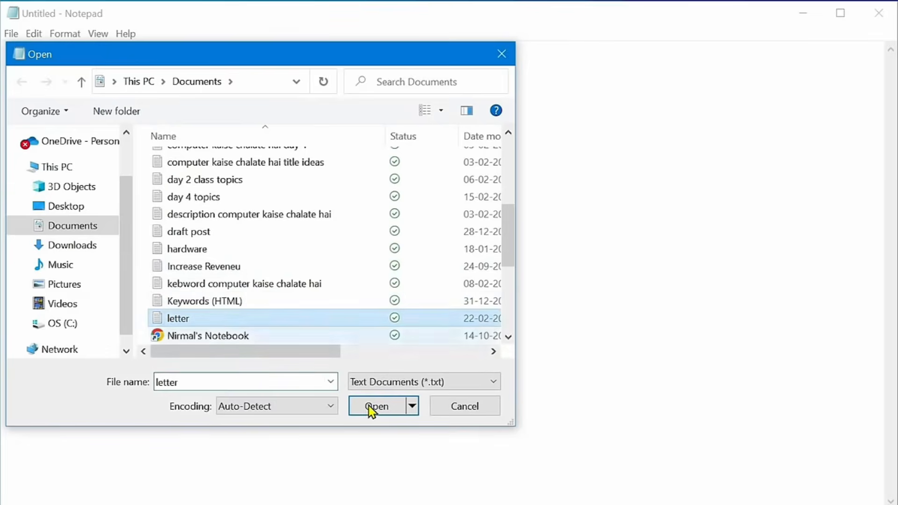
{"action": "left_click", "coordinate": [369, 405]}
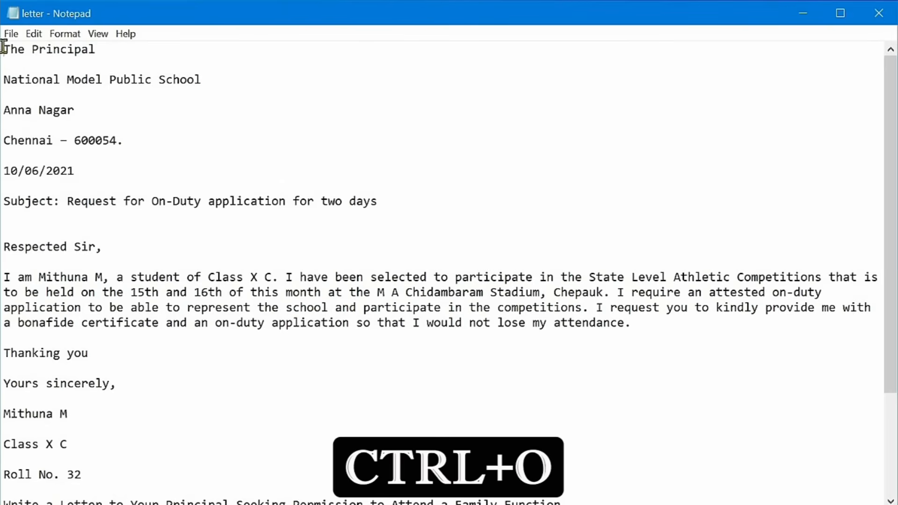
- View the print options for the letter and cancel without printing
{"action": "left_click", "coordinate": [10, 34]}
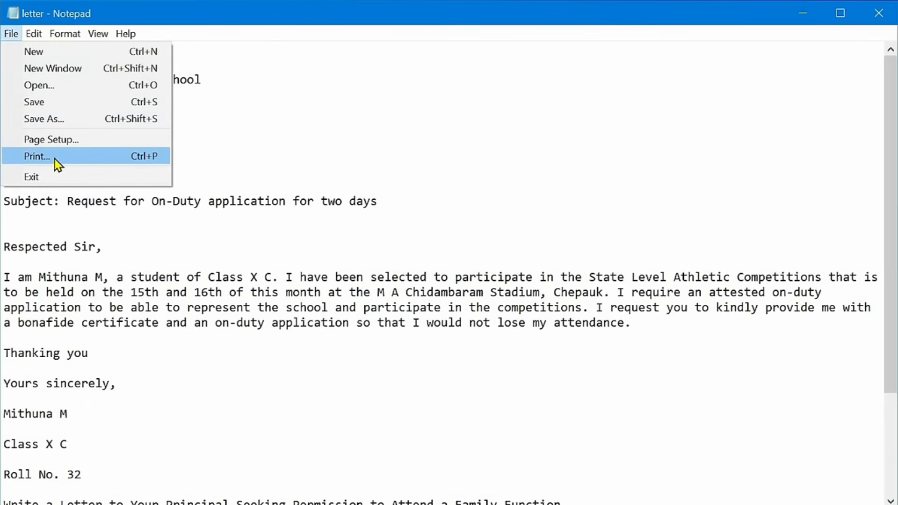
{"action": "left_click", "coordinate": [88, 163]}
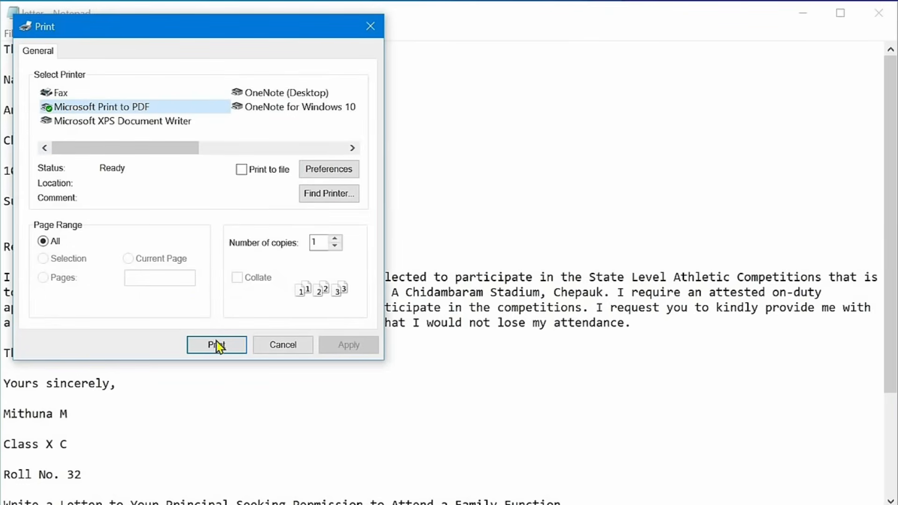
{"action": "left_click", "coordinate": [275, 350]}
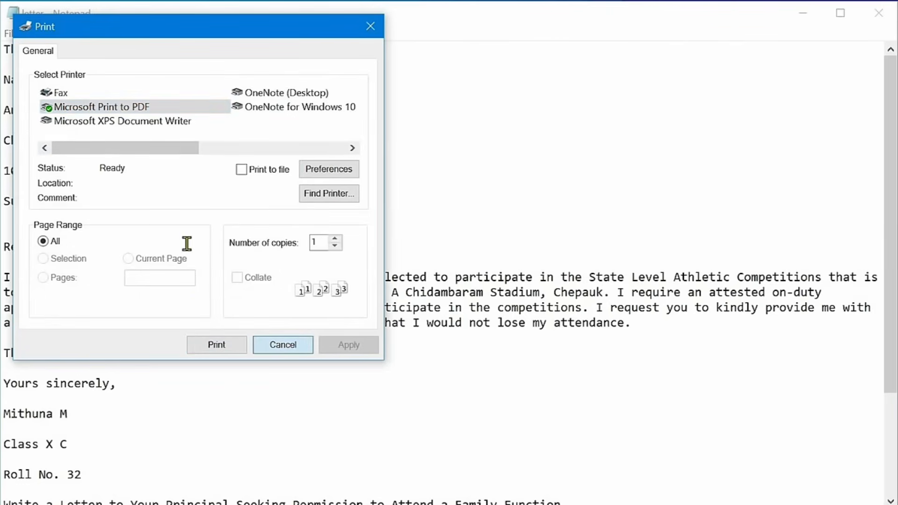
- View the page setup options for the letter and accept them without changes
{"action": "left_click", "coordinate": [12, 34]}
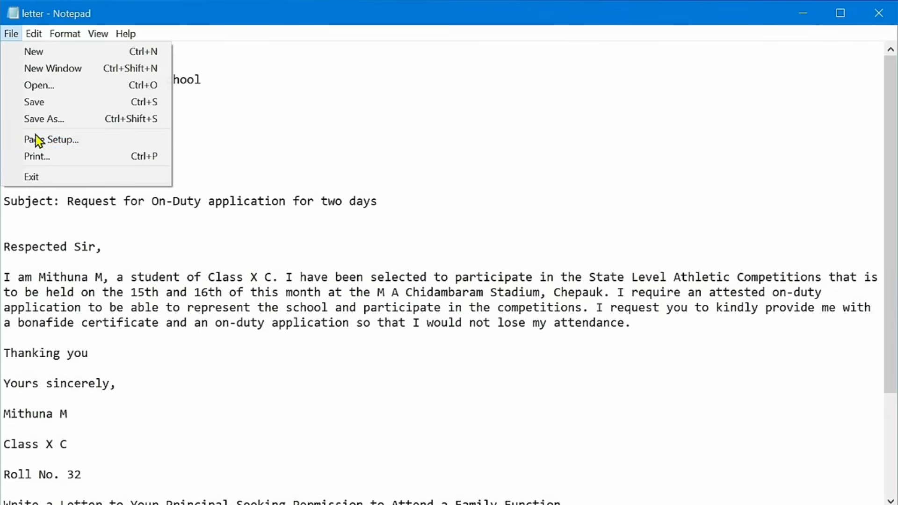
{"action": "left_click", "coordinate": [51, 139]}
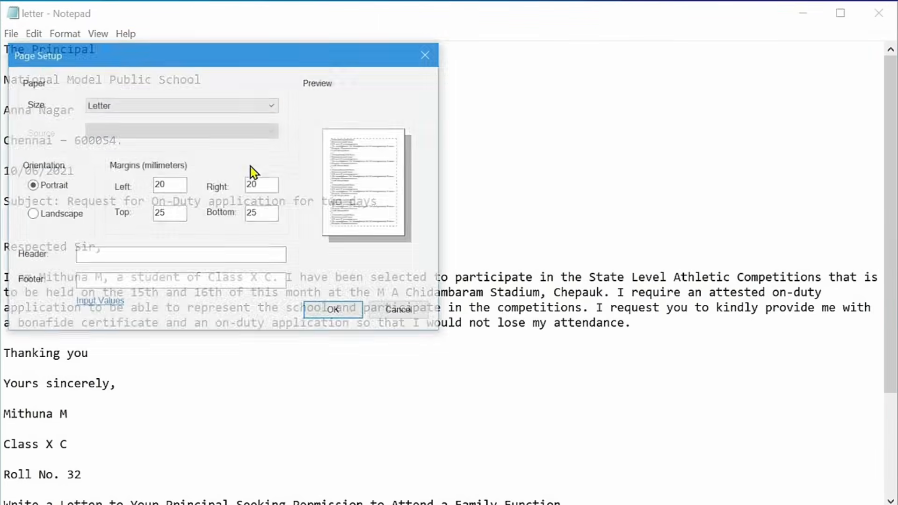
{"action": "left_click", "coordinate": [329, 312]}
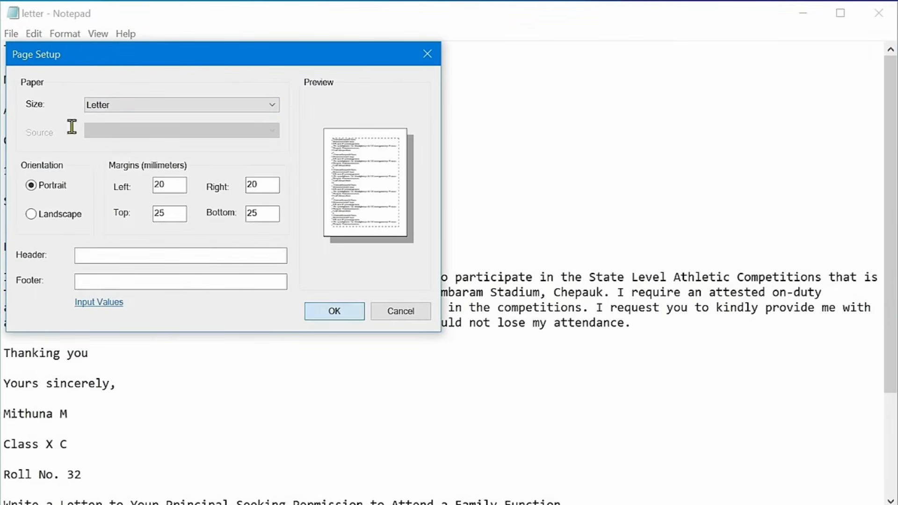
{"action": "left_click", "coordinate": [11, 34]}
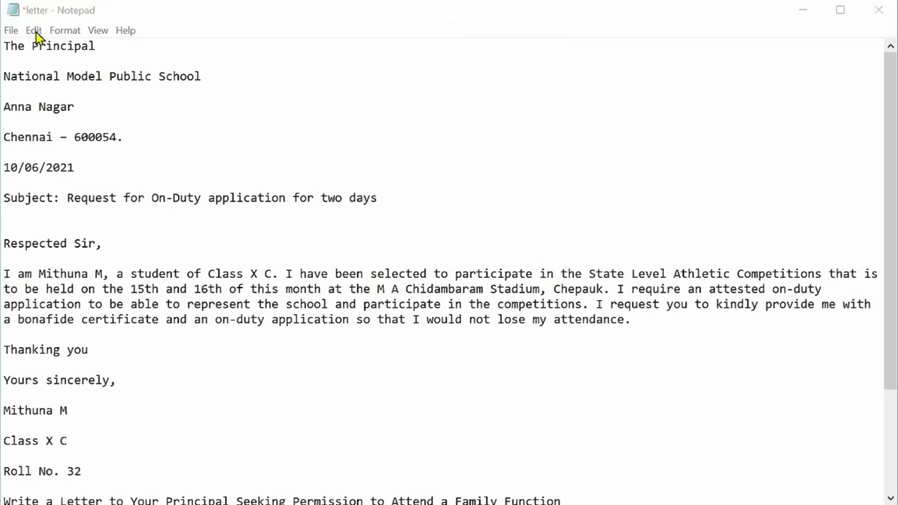
- Delete the word "Public" from the line "National Model Public School" and undo the deletion
{"action": "left_click", "coordinate": [34, 31]}
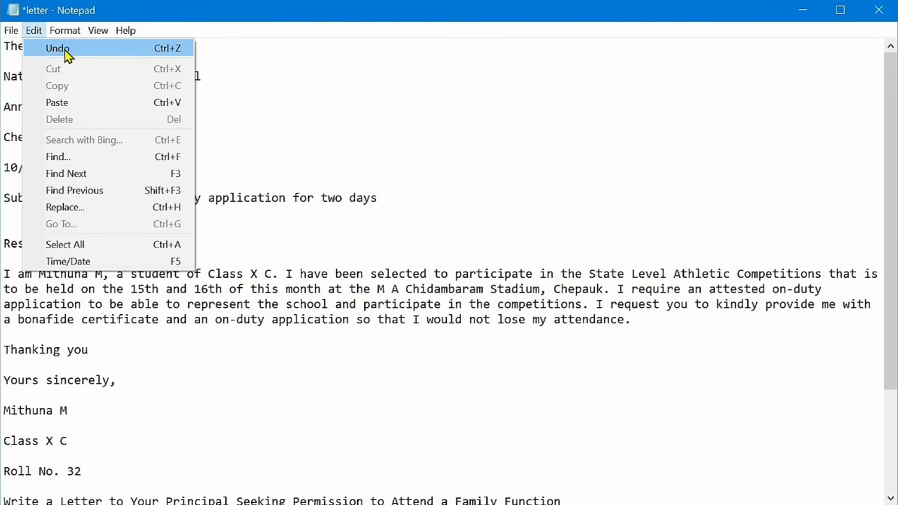
{"action": "left_click", "coordinate": [196, 68]}
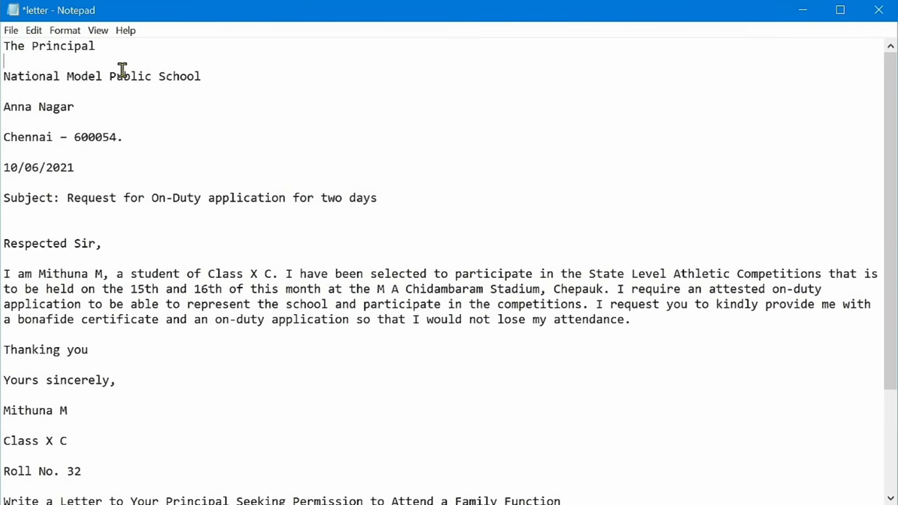
{"action": "double_click", "coordinate": [122, 76]}
{"action": "key", "text": "Delete"}
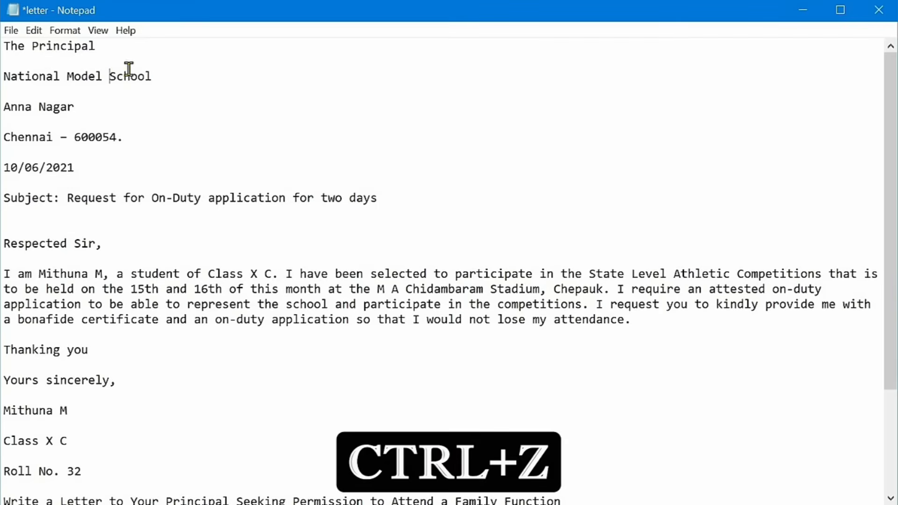
{"action": "key", "text": "ctrl+z"}
{"action": "left_click", "coordinate": [130, 69]}
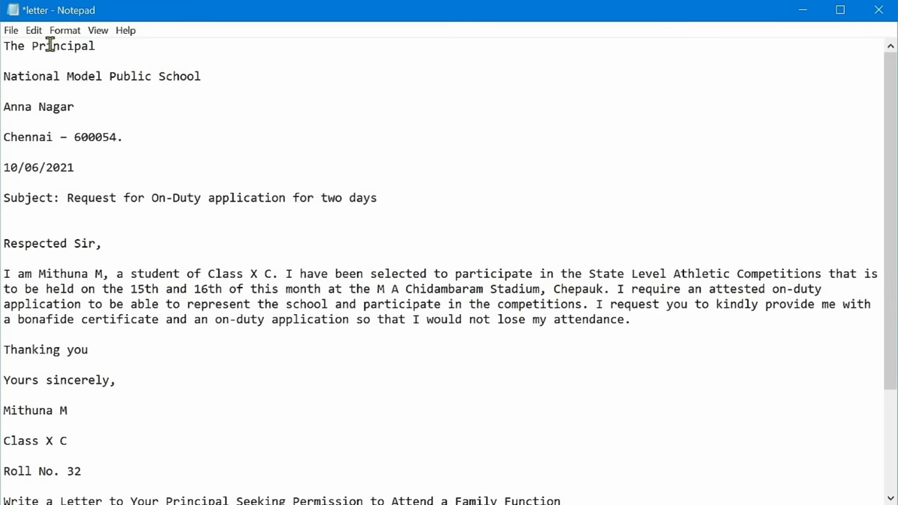
- Cut the whole line "National Model Public School" from the letter's address block
{"action": "left_click", "coordinate": [33, 30]}
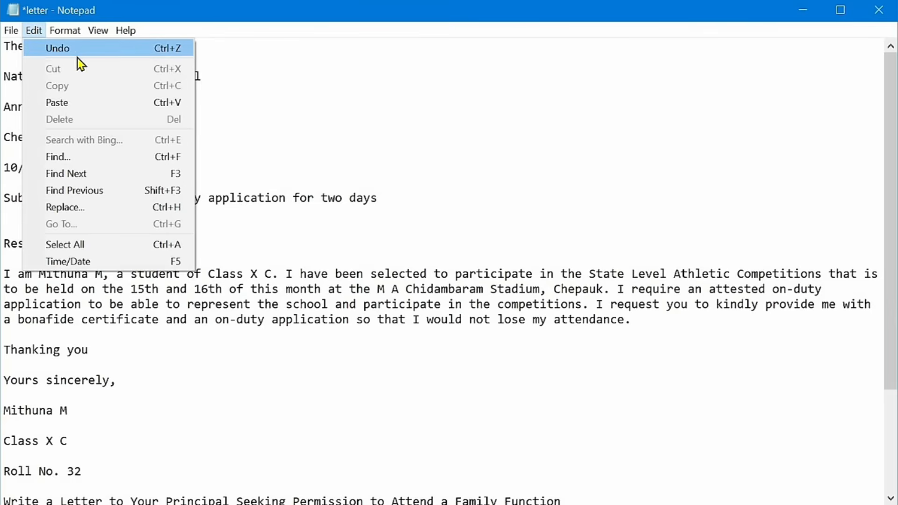
{"action": "left_click", "coordinate": [237, 79]}
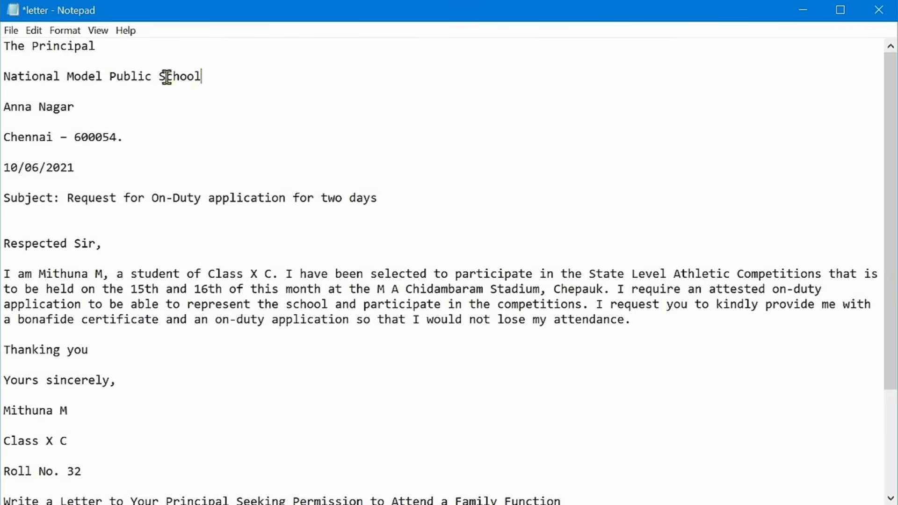
{"action": "left_click", "coordinate": [6, 74]}
{"action": "key", "text": "shift+Down"}
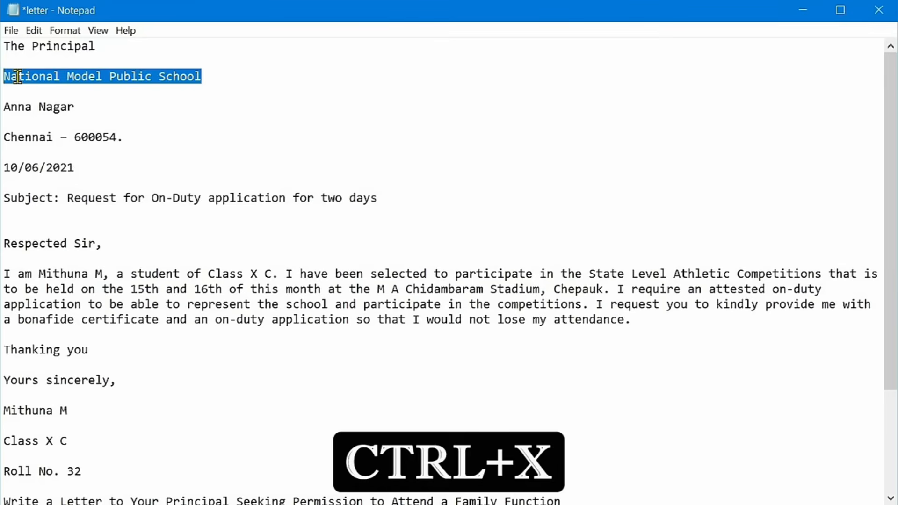
{"action": "key", "text": "ctrl+x"}
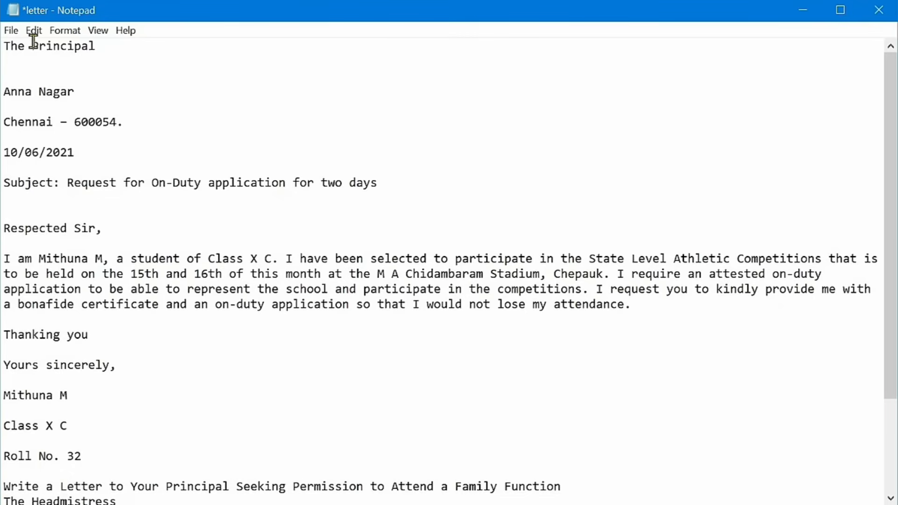
- Paste the cut school name line back into the address, on the empty line above "Anna Nagar"
{"action": "key", "text": "ctrl+v"}
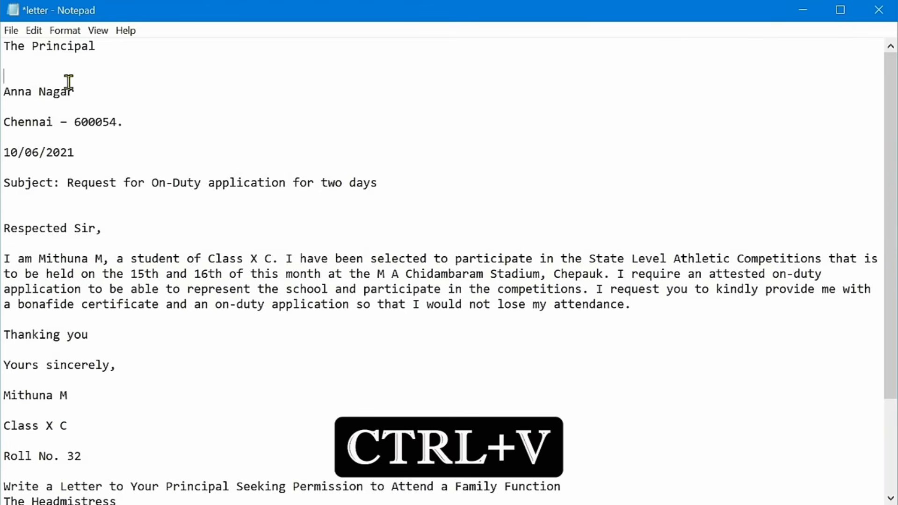
{"action": "left_click", "coordinate": [34, 31]}
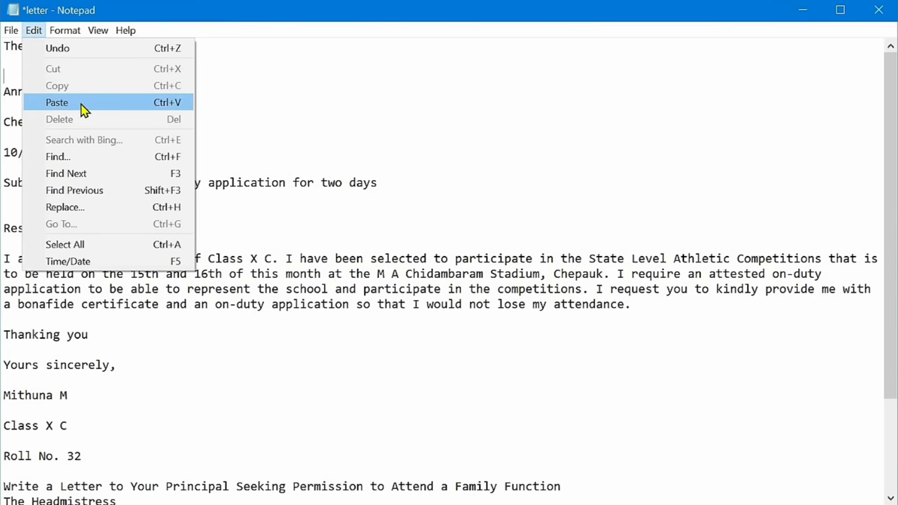
{"action": "left_click_drag", "start_coordinate": [240, 84], "coordinate": [91, 71]}
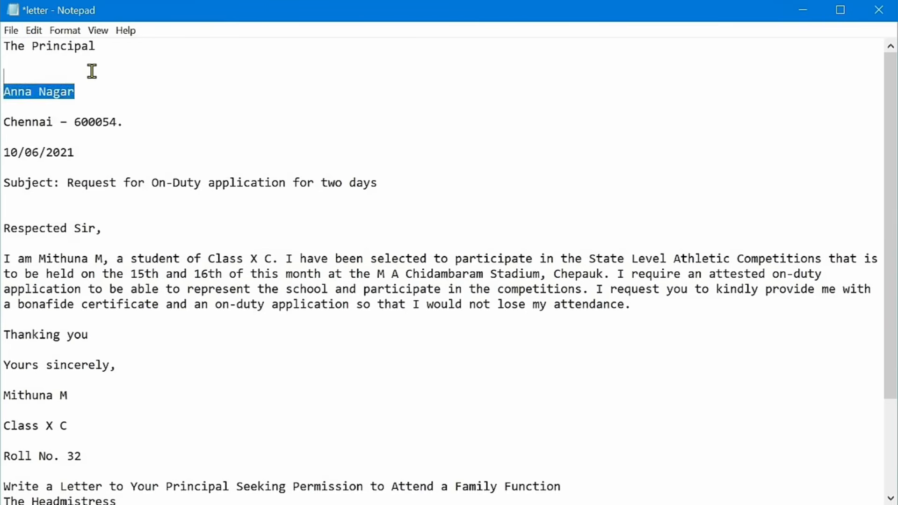
{"action": "left_click", "coordinate": [91, 71]}
{"action": "key", "text": "ctrl+v"}
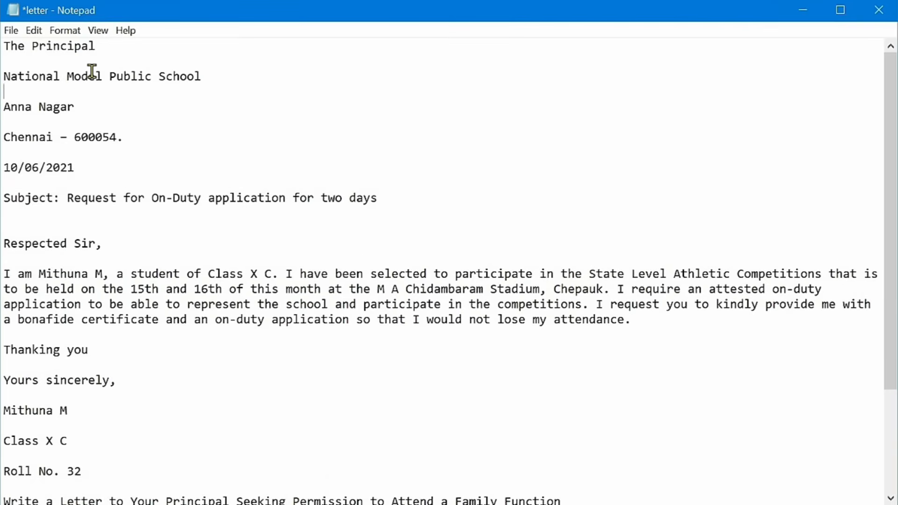
- Delete the word "Model" from the line "National Model Public School"
{"action": "left_click", "coordinate": [33, 31]}
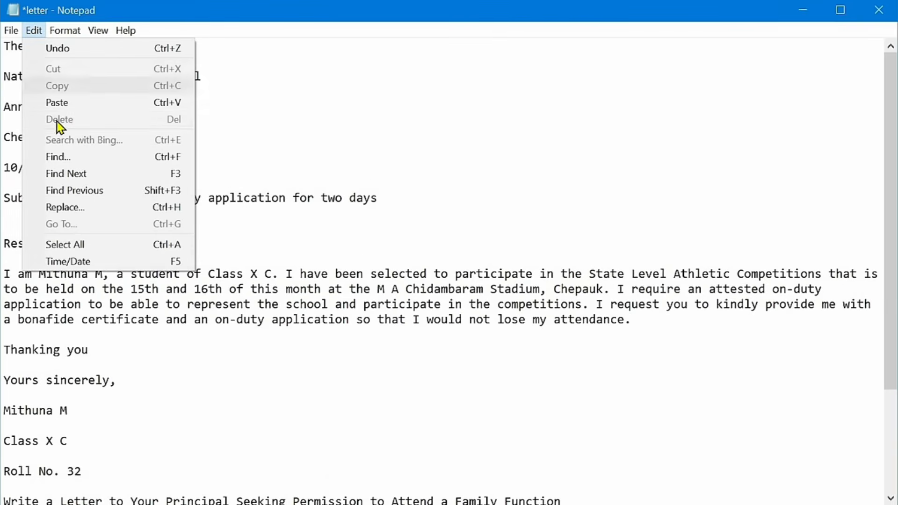
{"action": "left_click", "coordinate": [230, 109]}
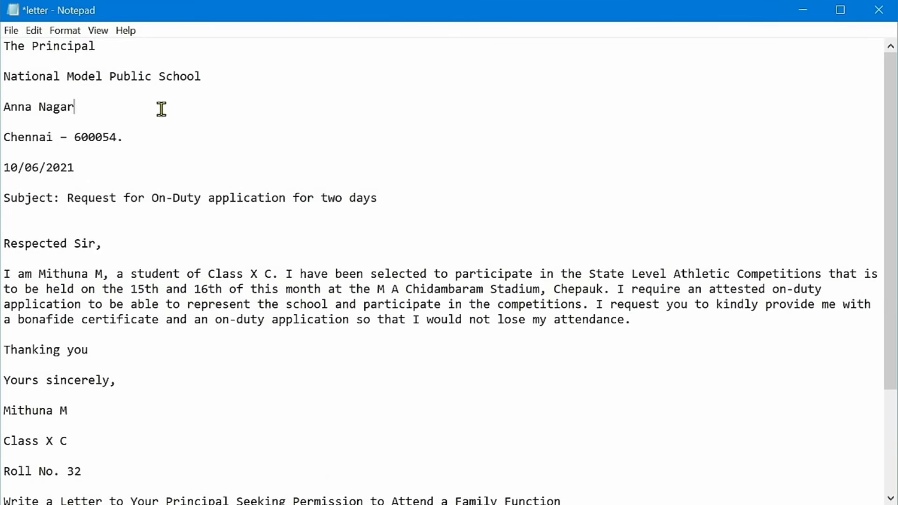
{"action": "double_click", "coordinate": [82, 77]}
{"action": "left_click", "coordinate": [82, 77]}
{"action": "double_click", "coordinate": [84, 79]}
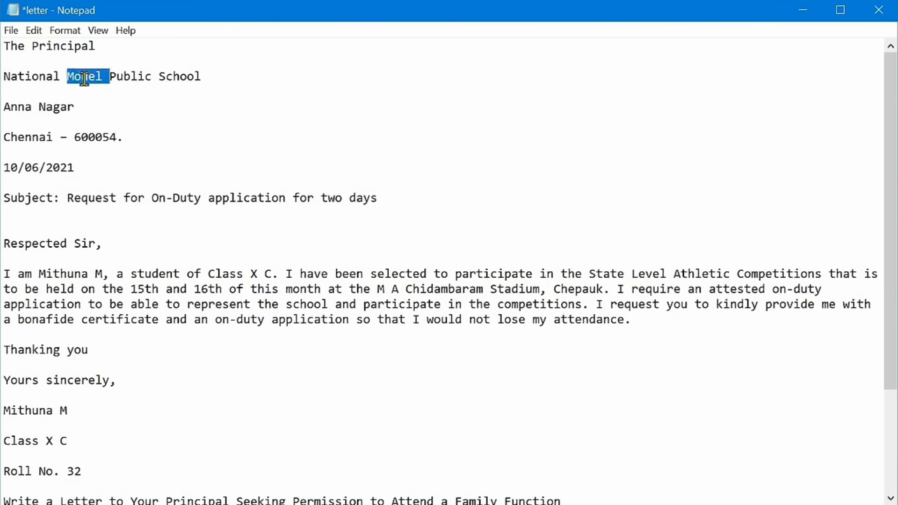
{"action": "key", "text": "Delete"}
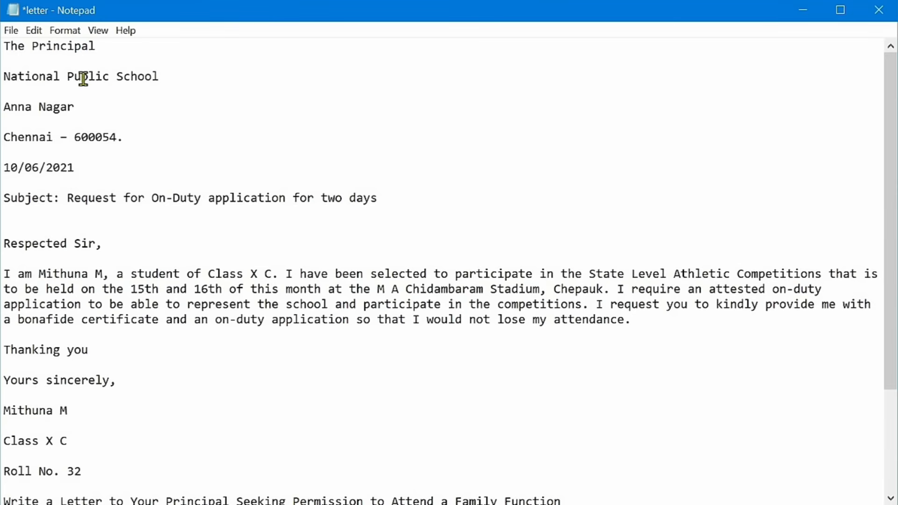
- Search for "Sir" in the downward direction, starting from the date line of the letter
{"action": "left_click", "coordinate": [33, 31]}
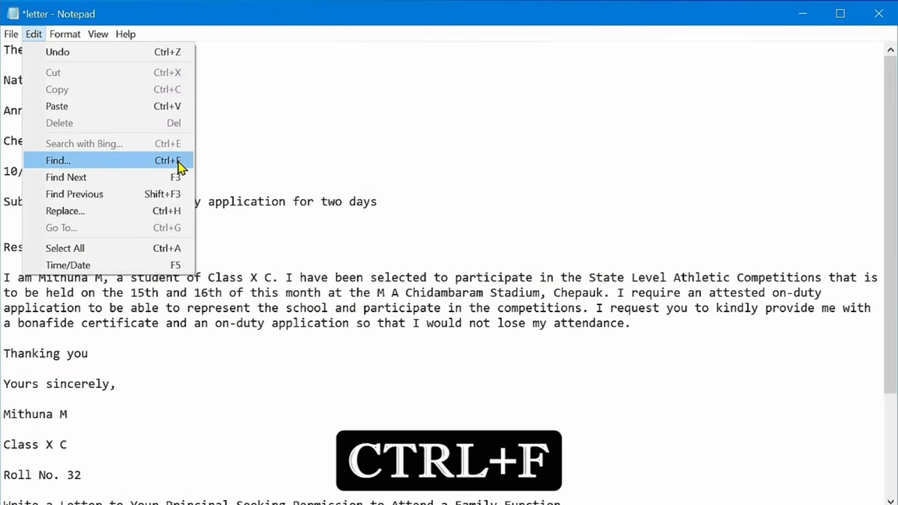
{"action": "left_click", "coordinate": [246, 179]}
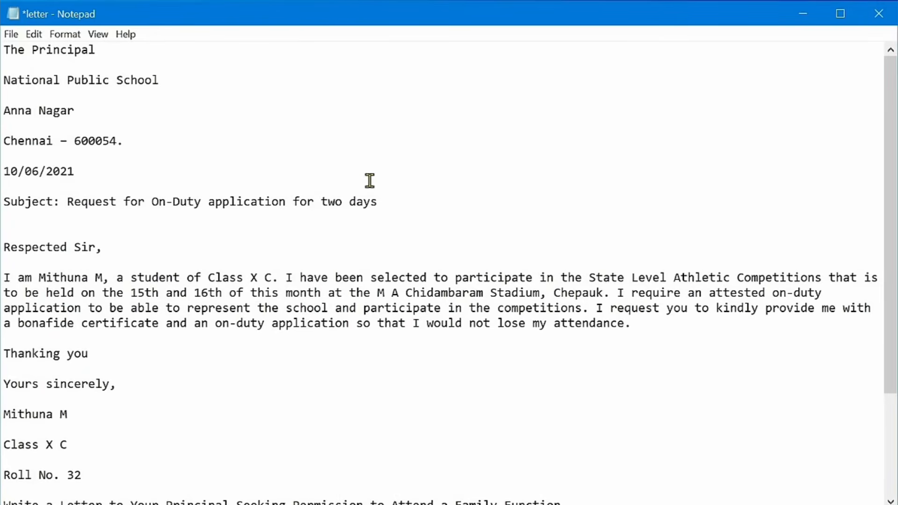
{"action": "left_click", "coordinate": [352, 171]}
{"action": "key", "text": "ctrl+f"}
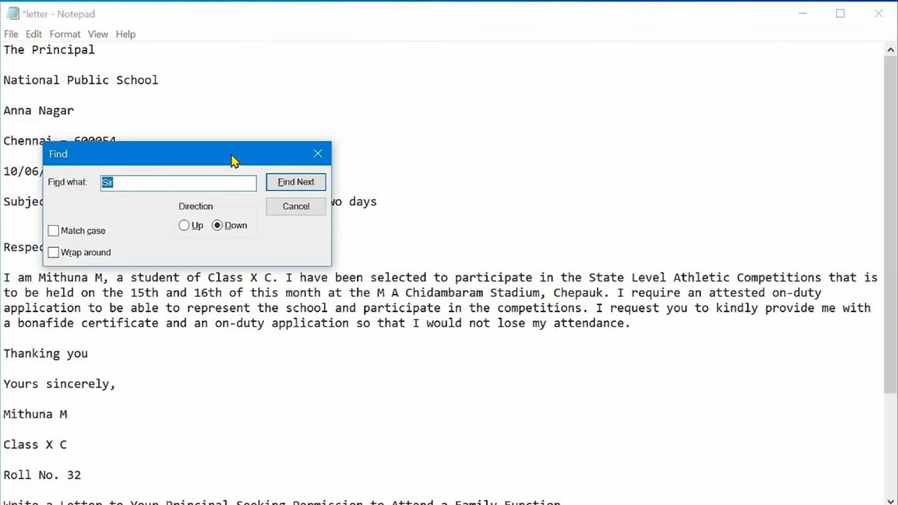
{"action": "key", "text": "BackSpace"}
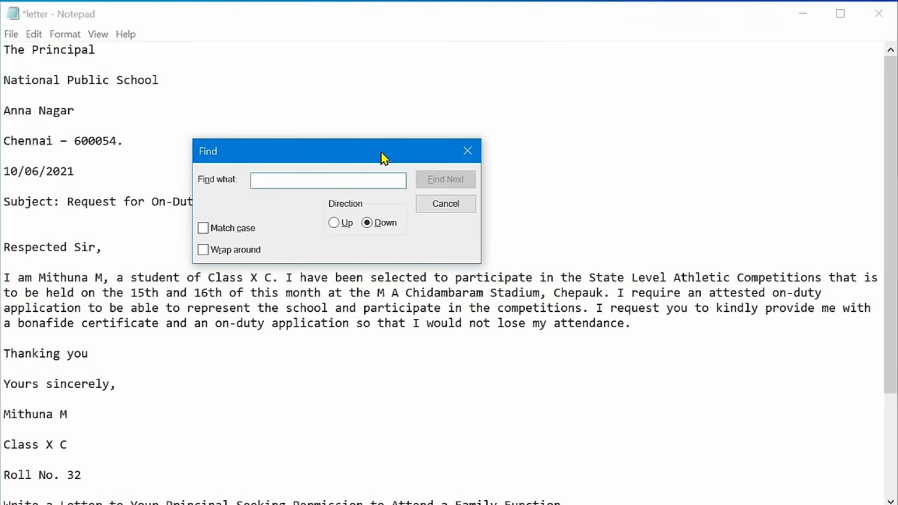
{"action": "type", "text": "Sir"}
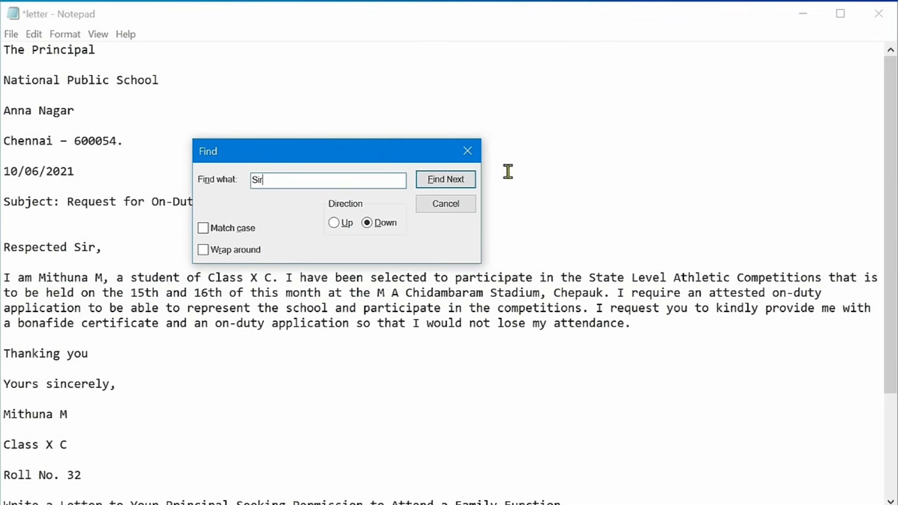
{"action": "left_click", "coordinate": [470, 182]}
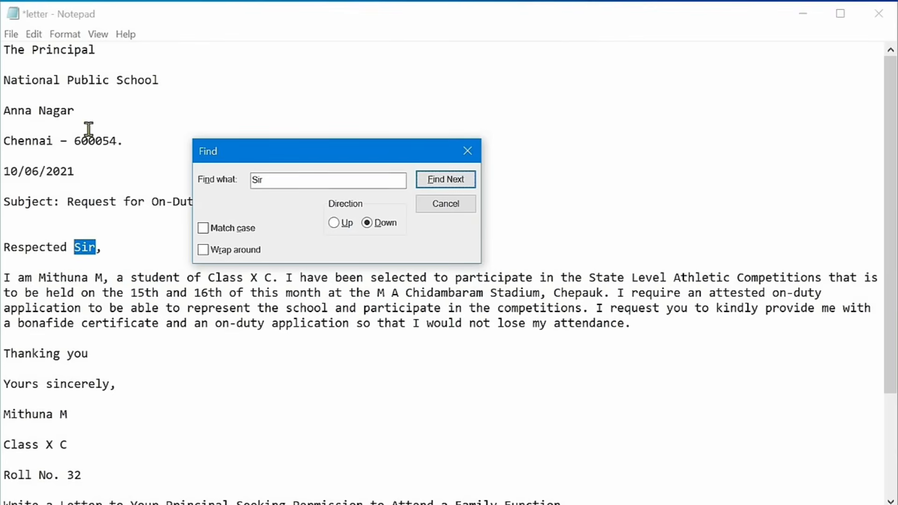
- Search downward for "Sir" again, starting from the line "Thanking you", and dismiss the message
{"action": "left_click", "coordinate": [5, 53]}
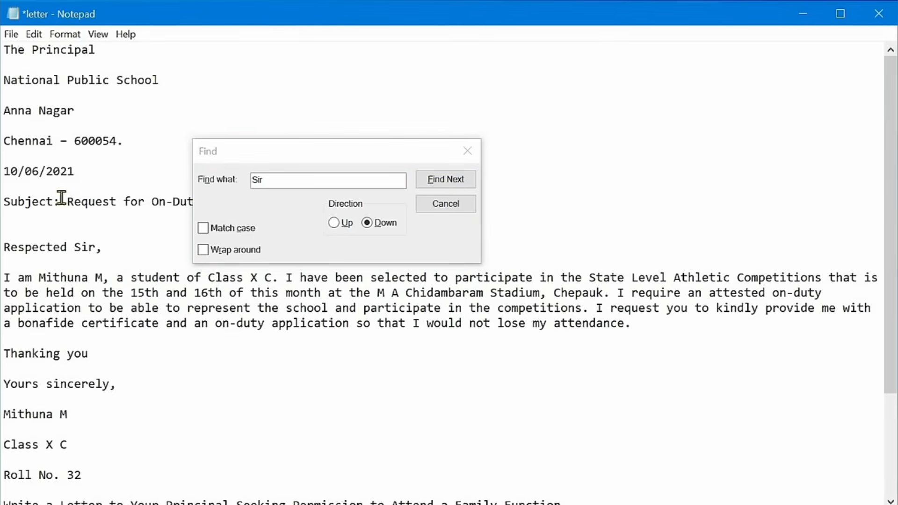
{"action": "left_click_drag", "start_coordinate": [95, 246], "coordinate": [76, 236]}
{"action": "left_click", "coordinate": [113, 351]}
{"action": "left_click", "coordinate": [443, 182]}
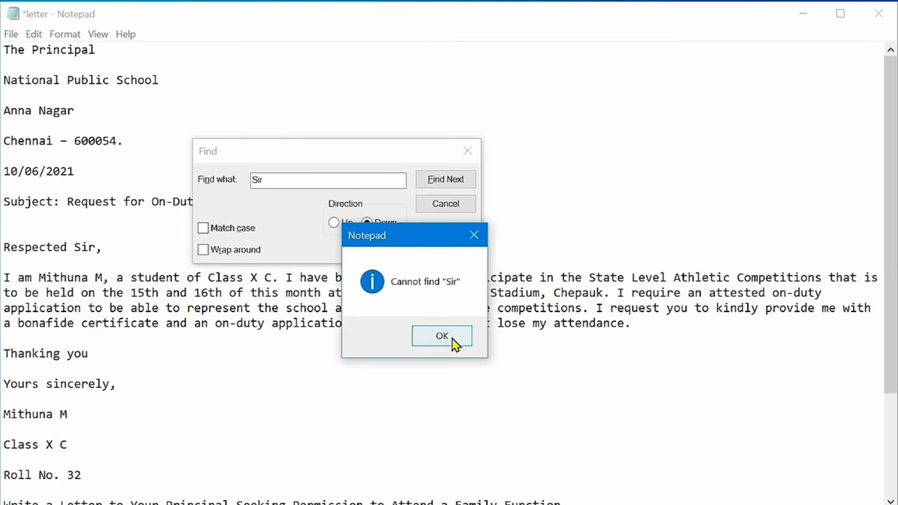
{"action": "left_click", "coordinate": [451, 336]}
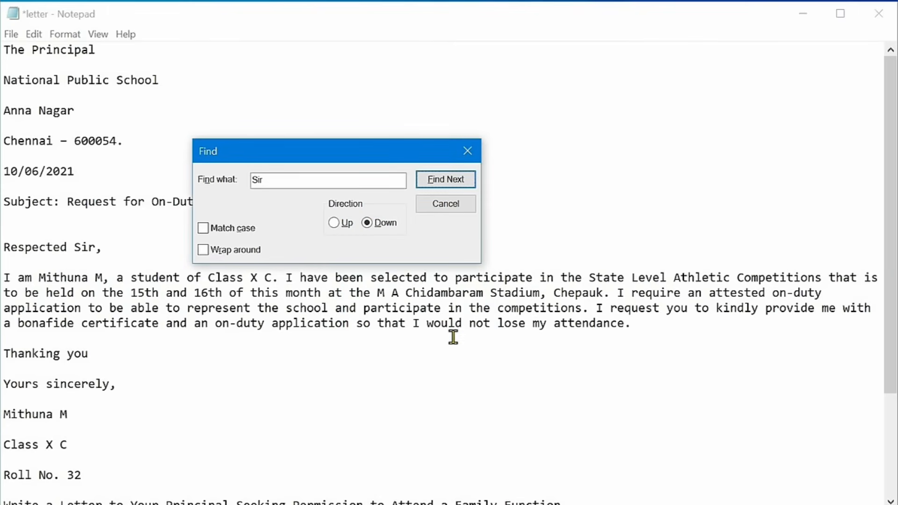
- Switch the search direction to Up, look for "Sir" twice and dismiss the message
{"action": "left_click", "coordinate": [336, 224]}
{"action": "left_click", "coordinate": [436, 182]}
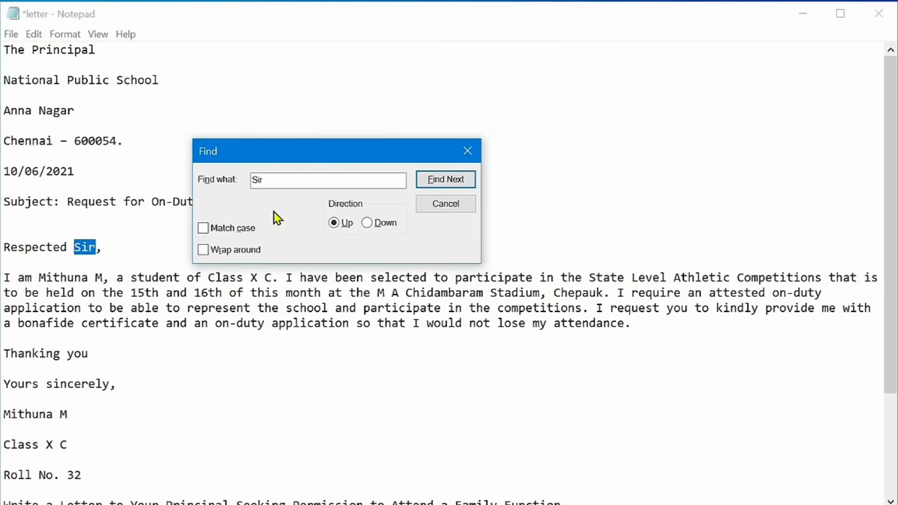
{"action": "left_click", "coordinate": [440, 183]}
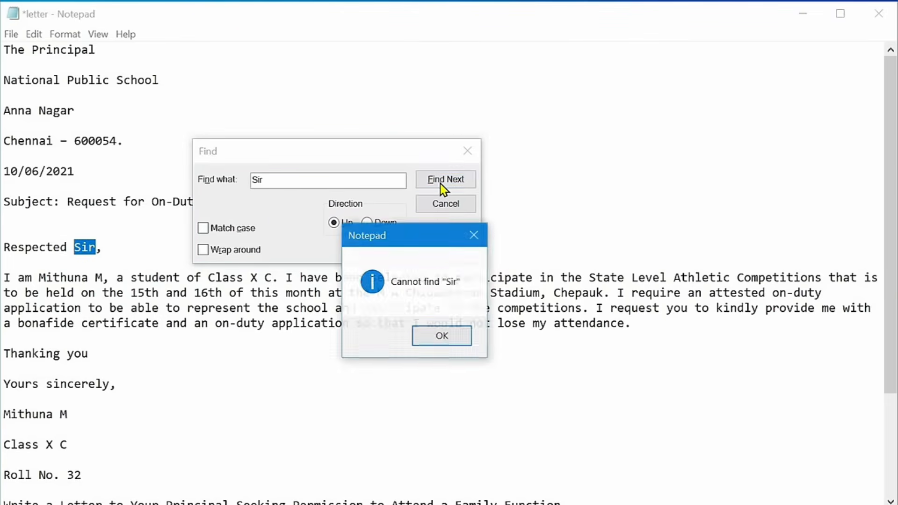
{"action": "left_click", "coordinate": [446, 344]}
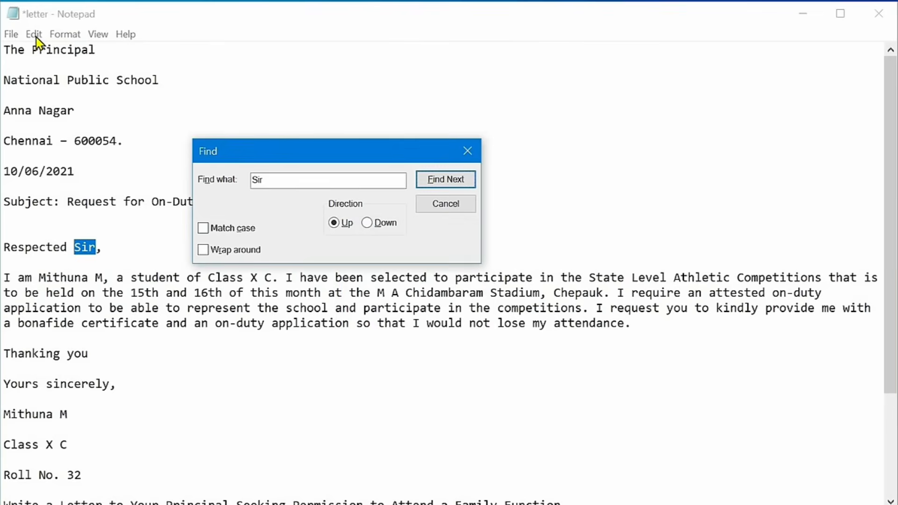
- Replace all occurrences of "Sir" with "madam" and close the Replace dialog
{"action": "left_click", "coordinate": [35, 37]}
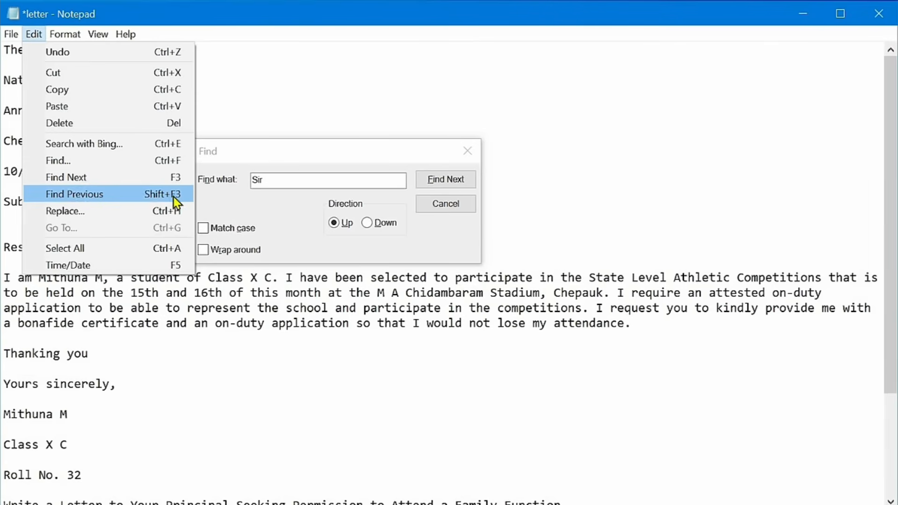
{"action": "left_click", "coordinate": [96, 214]}
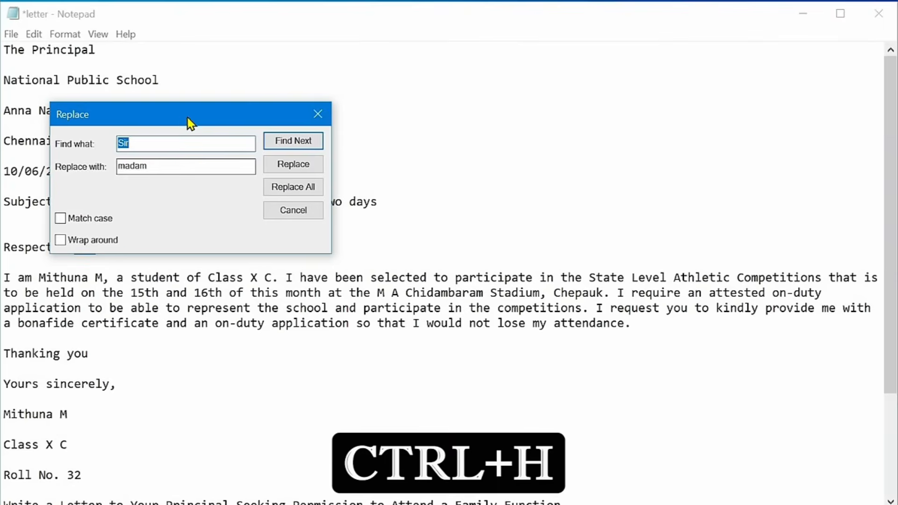
{"action": "left_click_drag", "start_coordinate": [189, 123], "coordinate": [323, 127]}
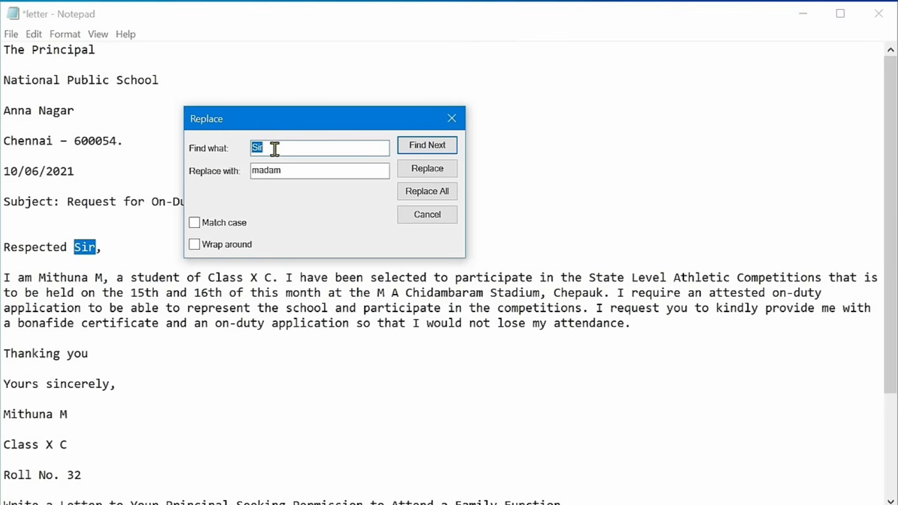
{"action": "left_click", "coordinate": [275, 149]}
{"action": "left_click", "coordinate": [425, 193]}
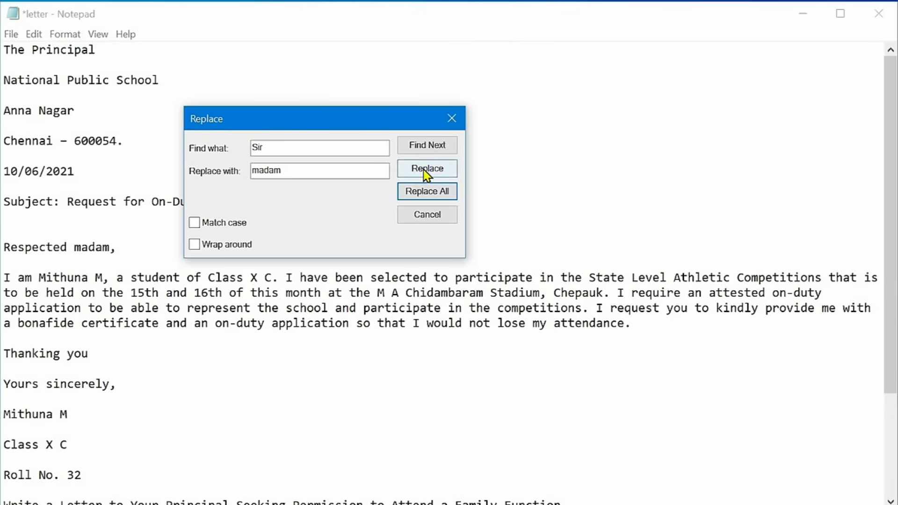
{"action": "left_click", "coordinate": [427, 215]}
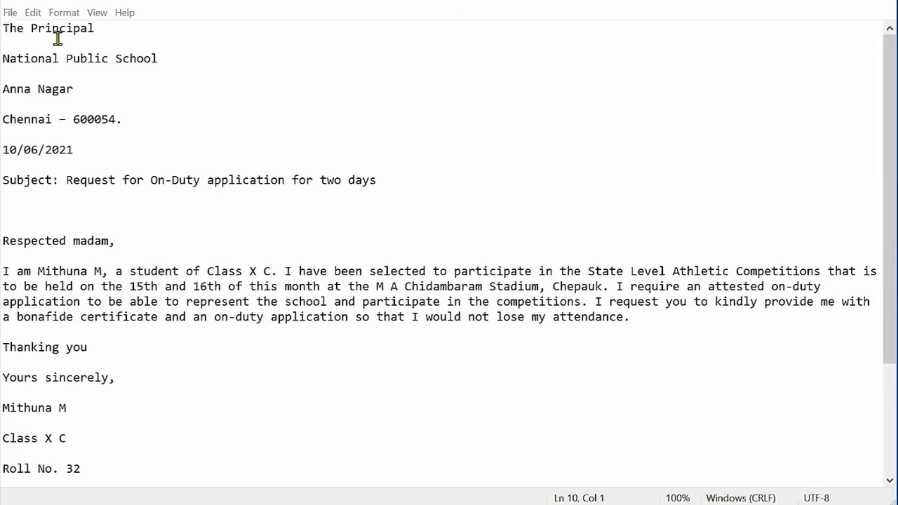
- Turn off Word Wrap for the letter
{"action": "left_click", "coordinate": [33, 13]}
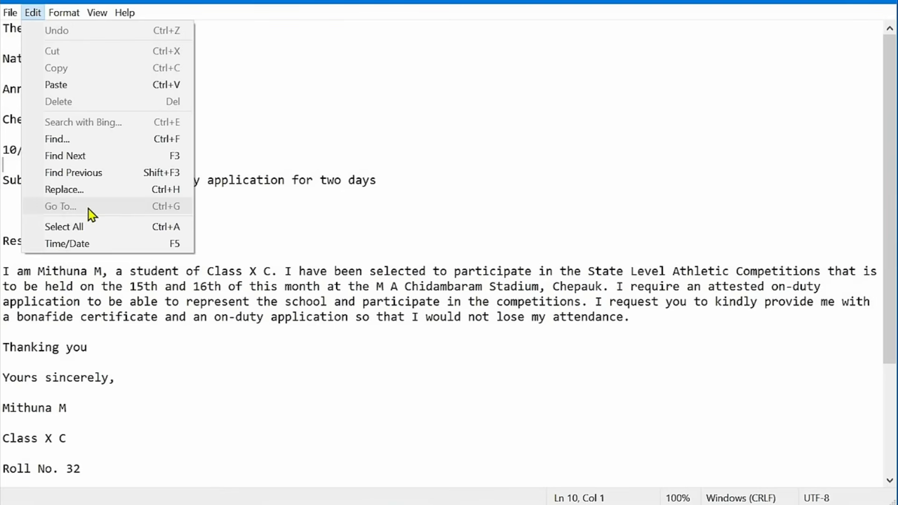
{"action": "left_click", "coordinate": [225, 149]}
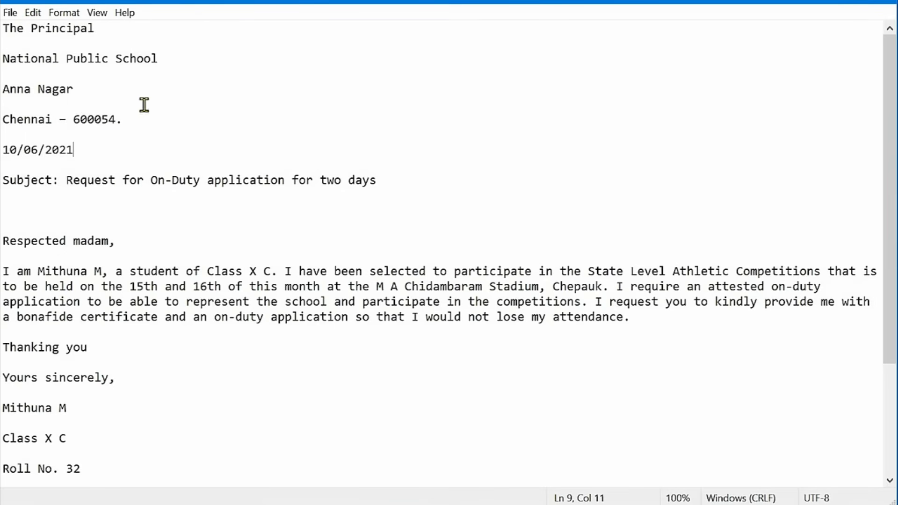
{"action": "left_click", "coordinate": [66, 15]}
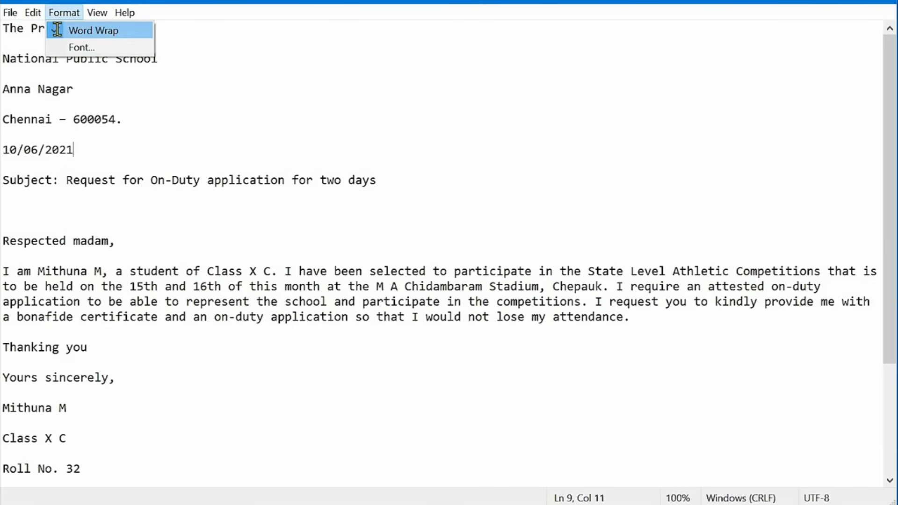
{"action": "left_click", "coordinate": [57, 30]}
- Go to line number 10 of the letter, moving the Go To Line dialog off the text
{"action": "left_click", "coordinate": [33, 12]}
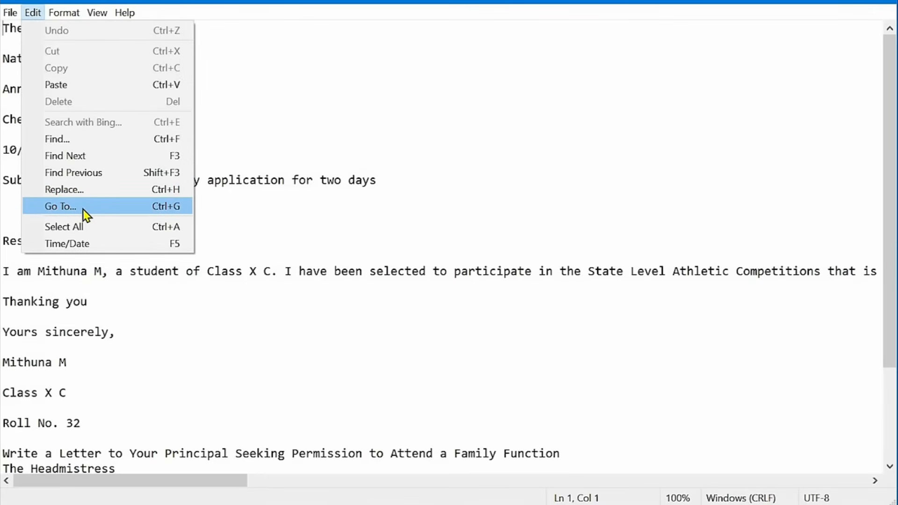
{"action": "left_click", "coordinate": [106, 207]}
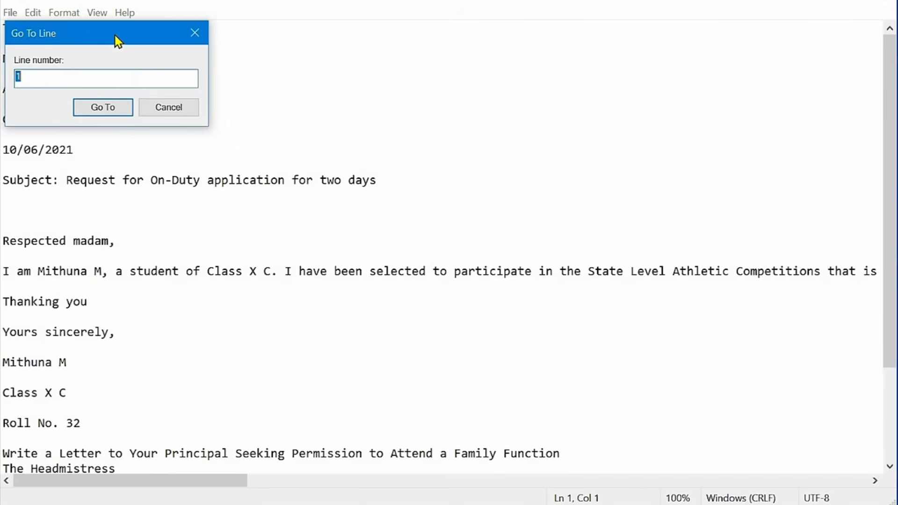
{"action": "left_click_drag", "start_coordinate": [161, 34], "coordinate": [330, 62]}
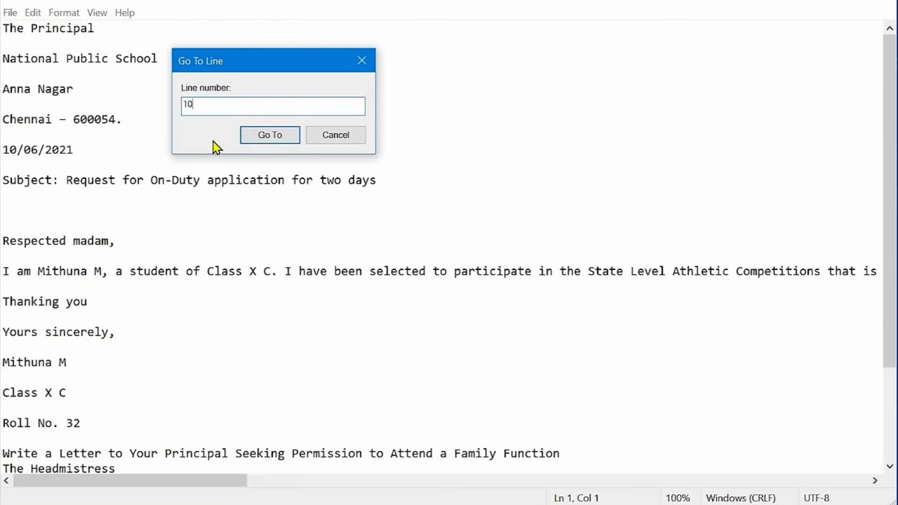
{"action": "left_click", "coordinate": [261, 136]}
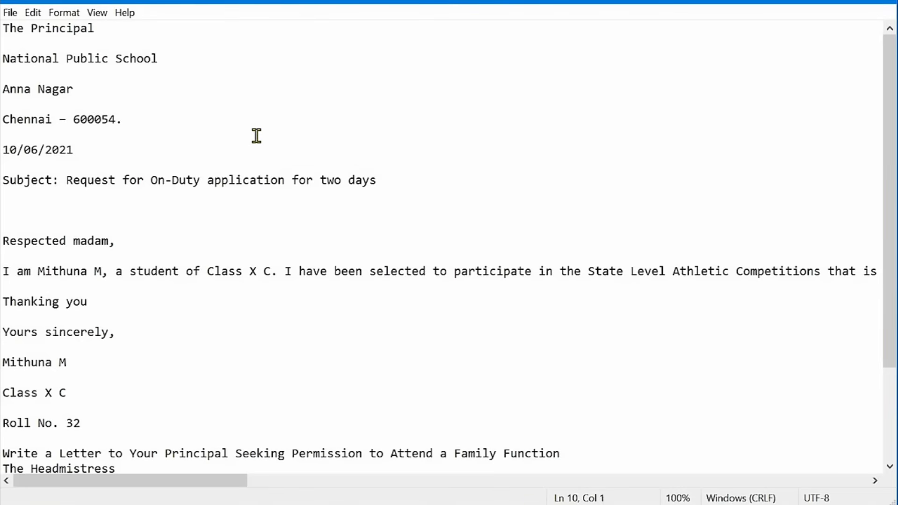
- Select all of the letter's text and clear the selection
{"action": "left_click", "coordinate": [34, 14]}
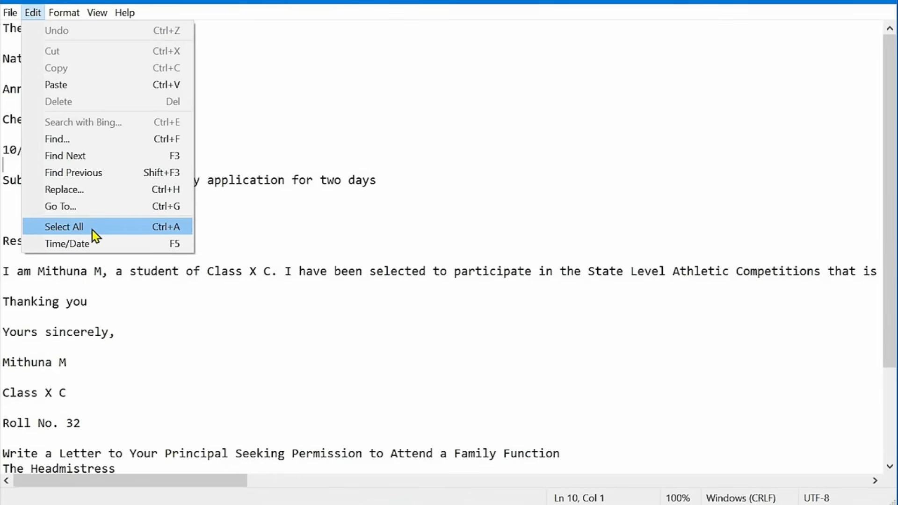
{"action": "left_click", "coordinate": [233, 221]}
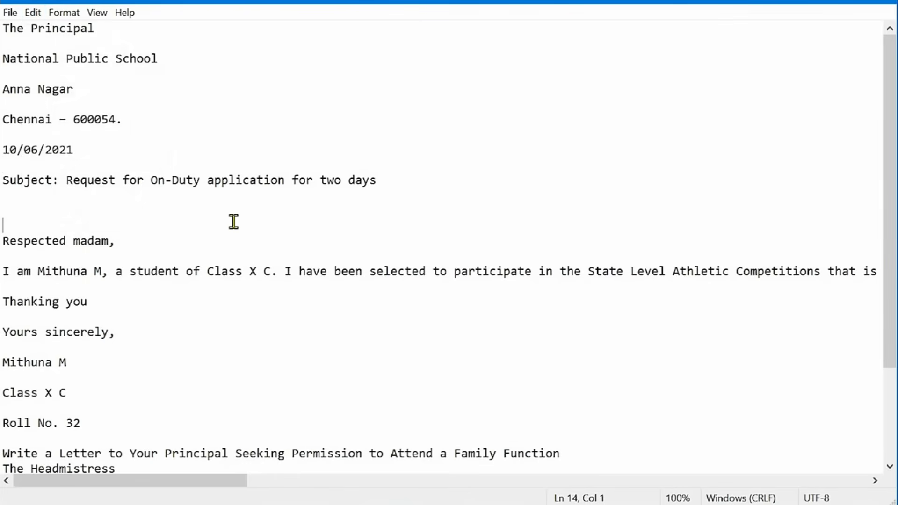
{"action": "key", "text": "ctrl+a"}
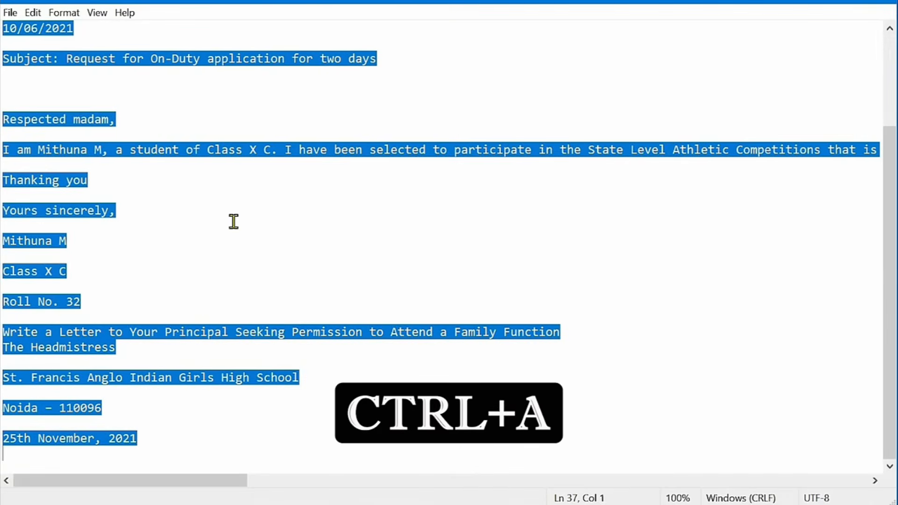
{"action": "left_click", "coordinate": [233, 222]}
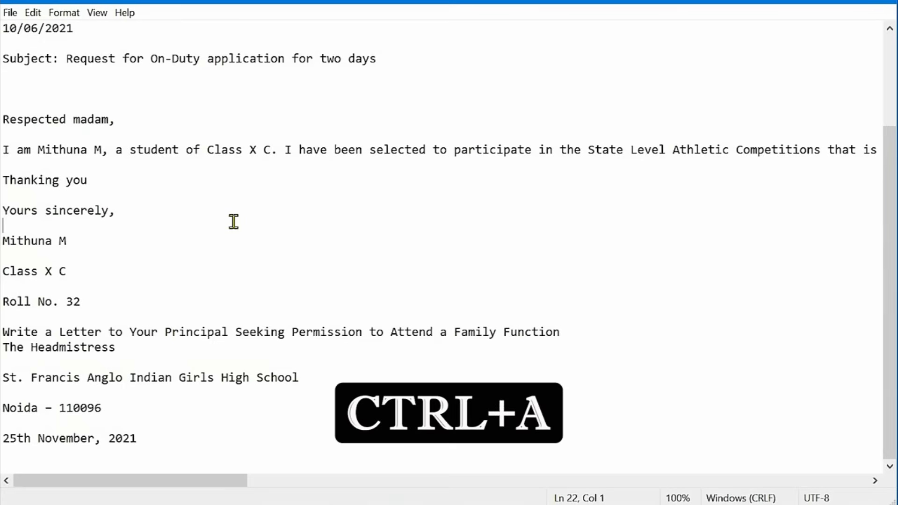
- Insert the current time and date on the blank line 13 between the subject and the salutation
{"action": "left_click", "coordinate": [33, 13]}
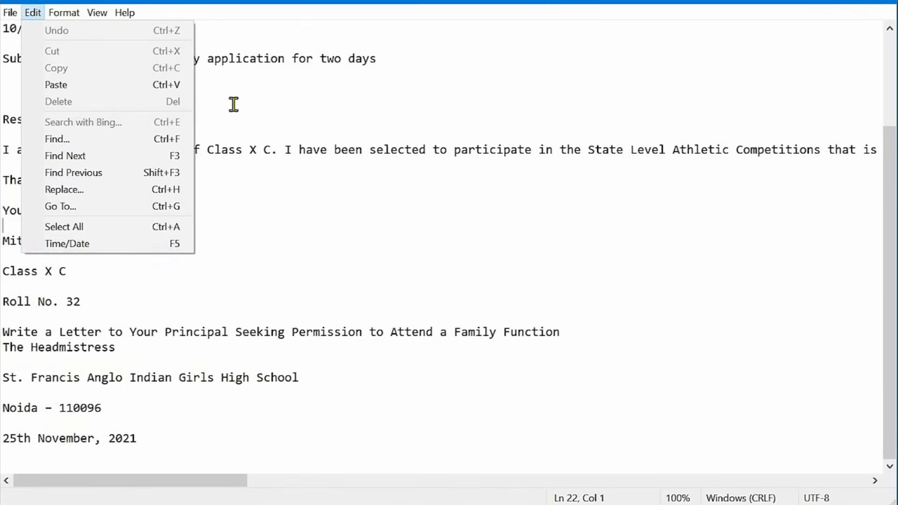
{"action": "left_click", "coordinate": [221, 99]}
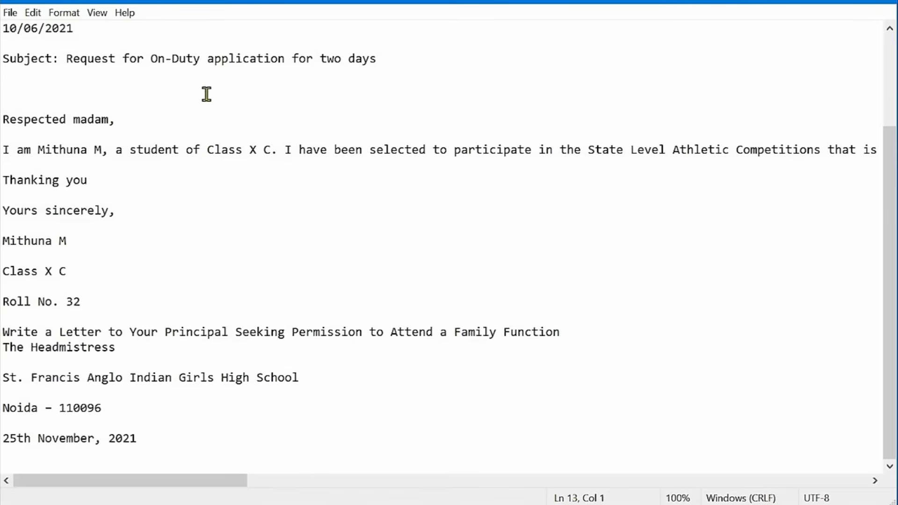
{"action": "key", "text": "F5"}
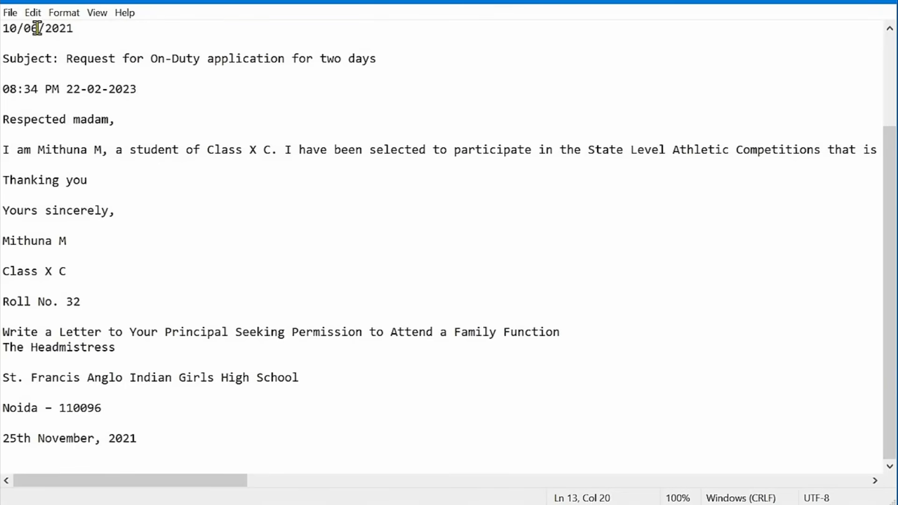
{"action": "left_click", "coordinate": [33, 13]}
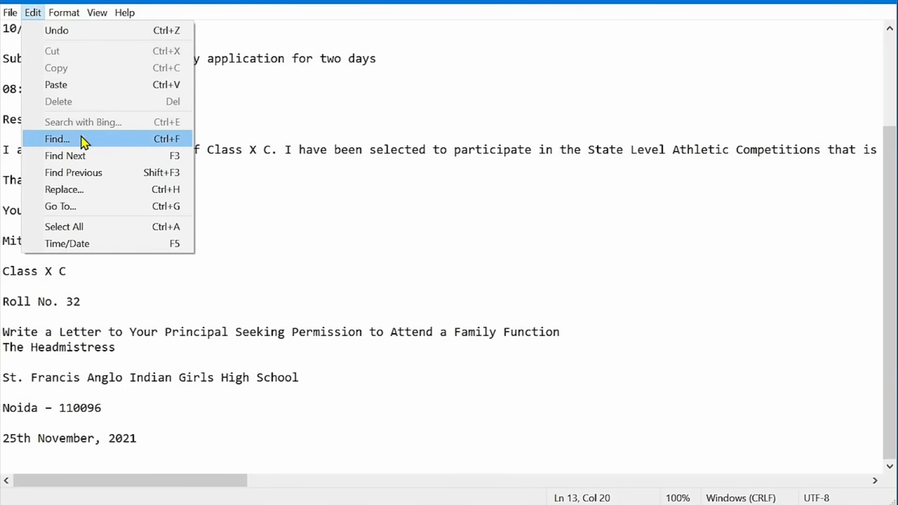
{"action": "left_click", "coordinate": [214, 124]}
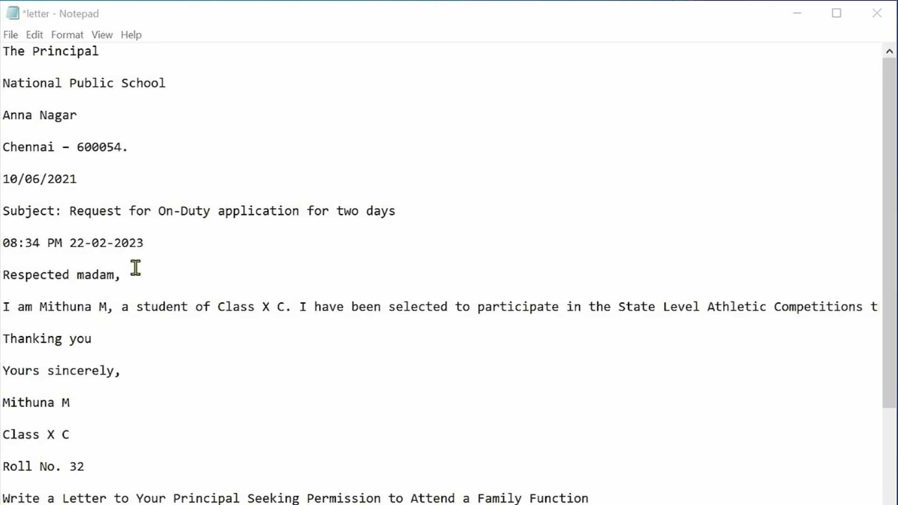
- Turn on Word Wrap for the letter and narrow the window slightly to rewrap the text
{"action": "left_click", "coordinate": [71, 36]}
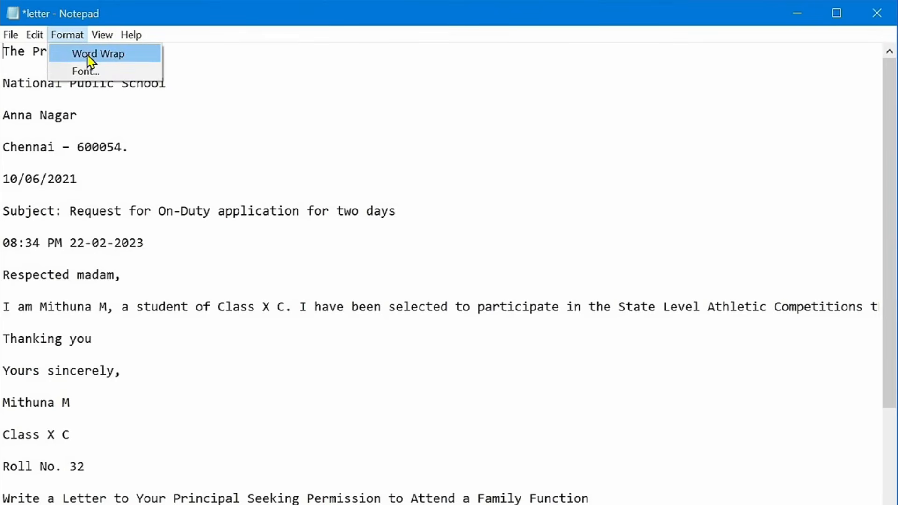
{"action": "left_click", "coordinate": [70, 54]}
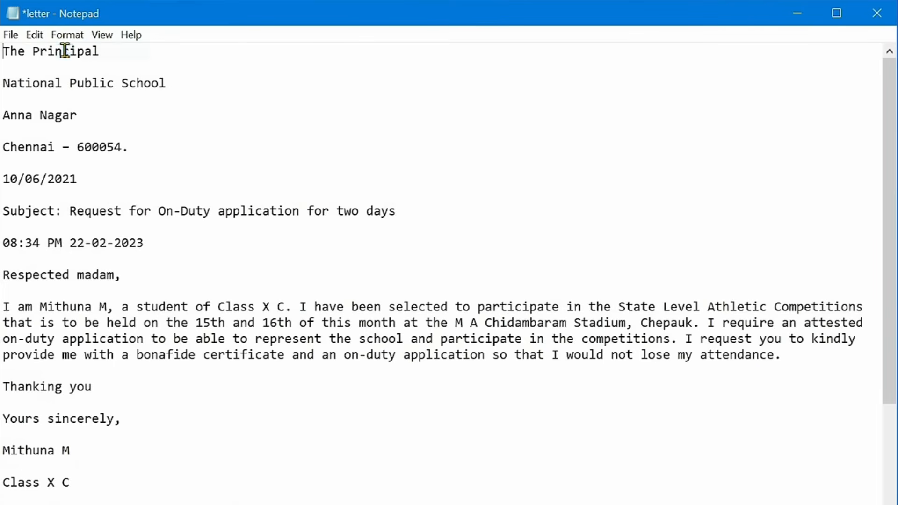
{"action": "left_click_drag", "start_coordinate": [895, 265], "coordinate": [874, 267]}
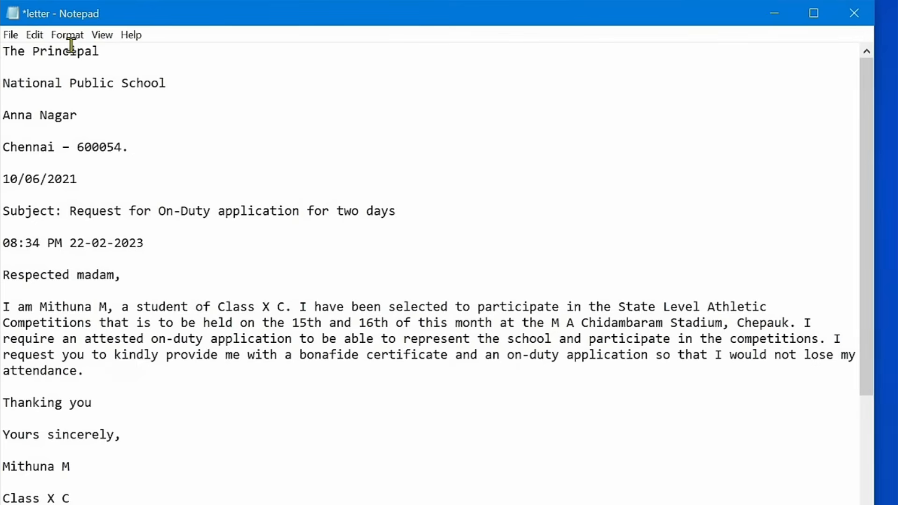
- Set the letter's font style to Bold Italic and its size to 18, keeping the Consolas font
{"action": "left_click", "coordinate": [67, 37]}
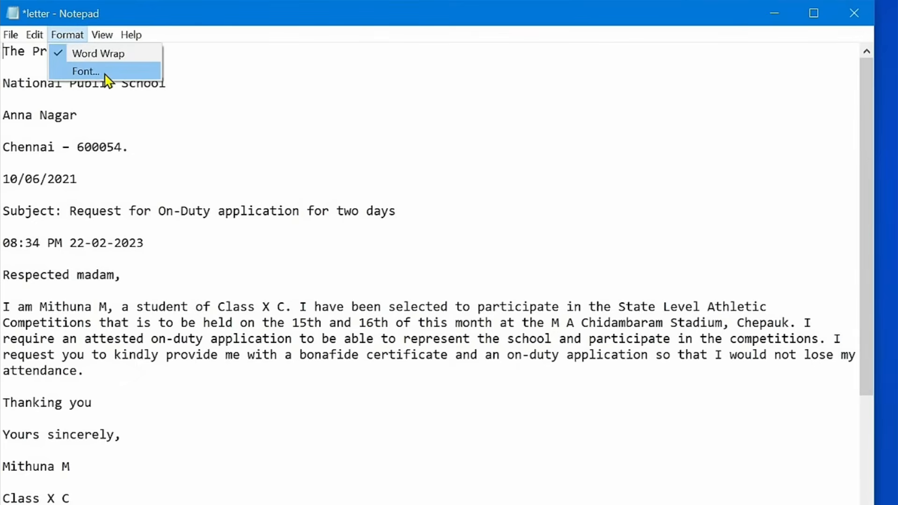
{"action": "left_click", "coordinate": [105, 73]}
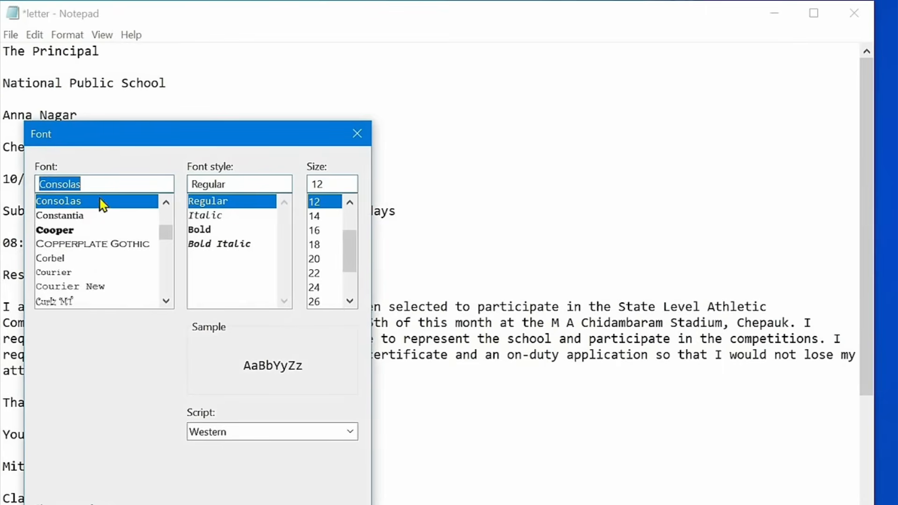
{"action": "scroll", "coordinate": [114, 237], "scroll_direction": "down", "scroll_amount": 5}
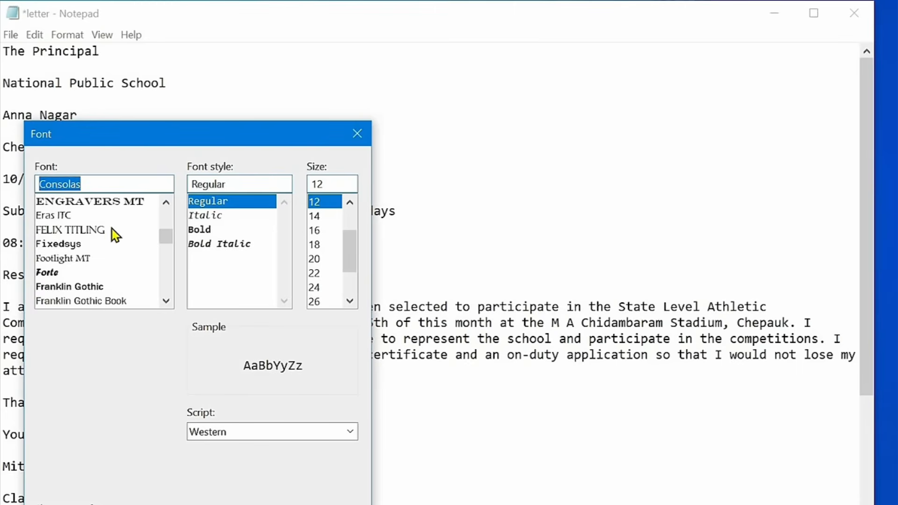
{"action": "scroll", "coordinate": [95, 234], "scroll_direction": "down", "scroll_amount": 7}
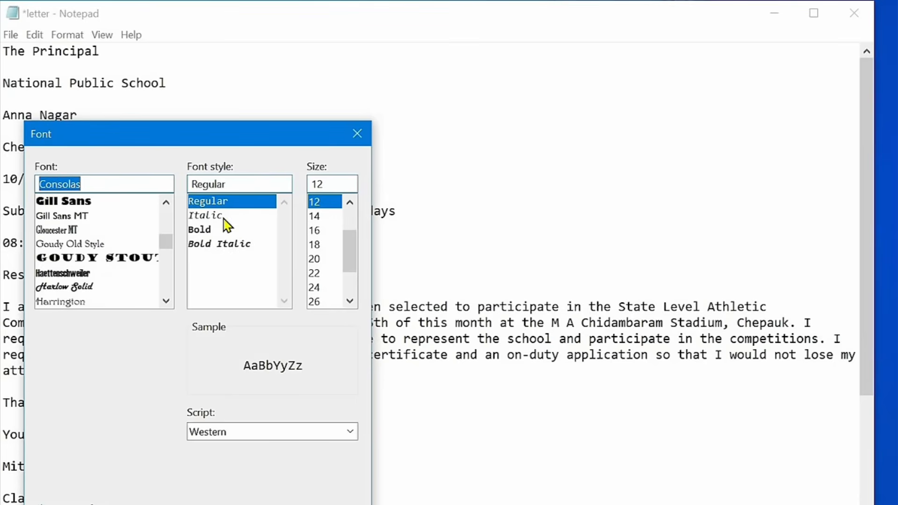
{"action": "left_click", "coordinate": [228, 246]}
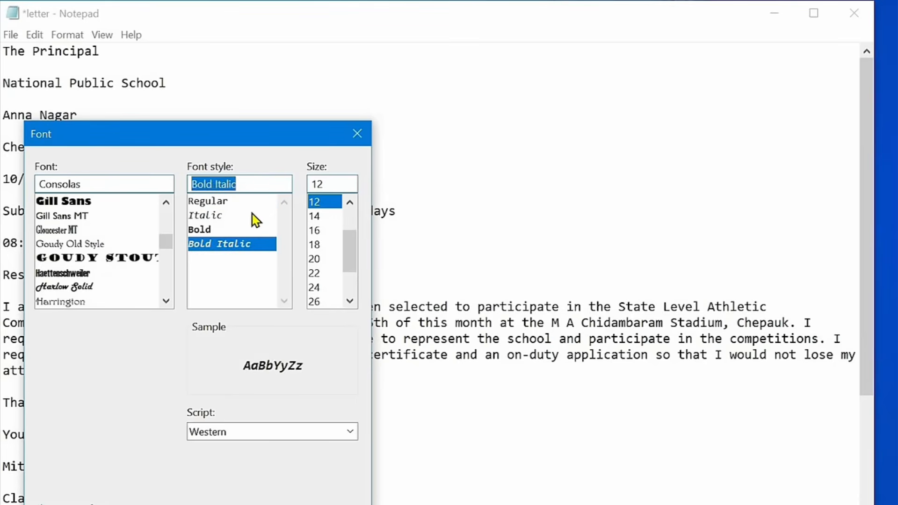
{"action": "left_click_drag", "start_coordinate": [354, 238], "coordinate": [329, 241]}
{"action": "left_click", "coordinate": [329, 231]}
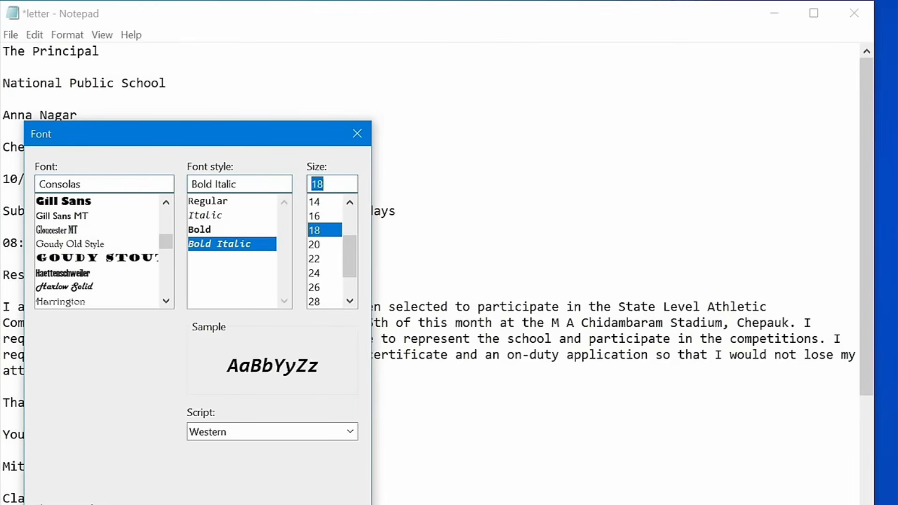
{"action": "key", "text": "Return"}
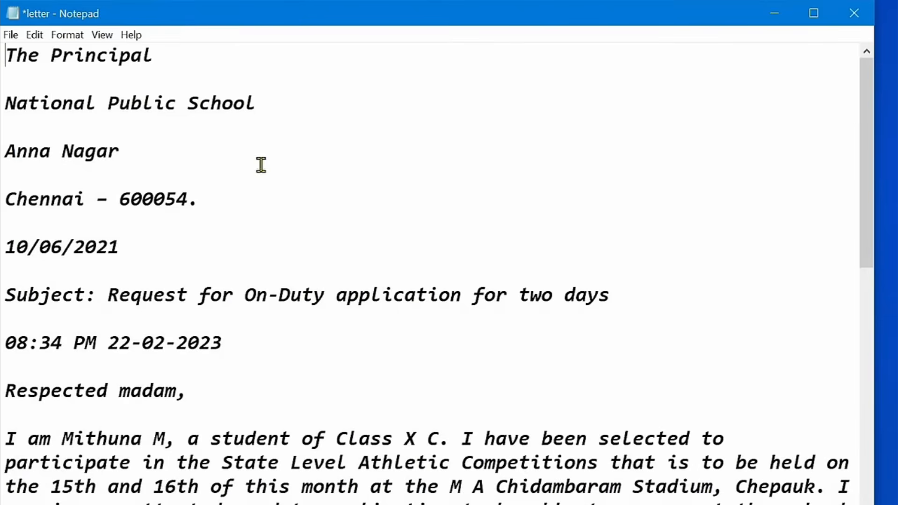
- Hide the status bar
{"action": "left_click", "coordinate": [104, 38]}
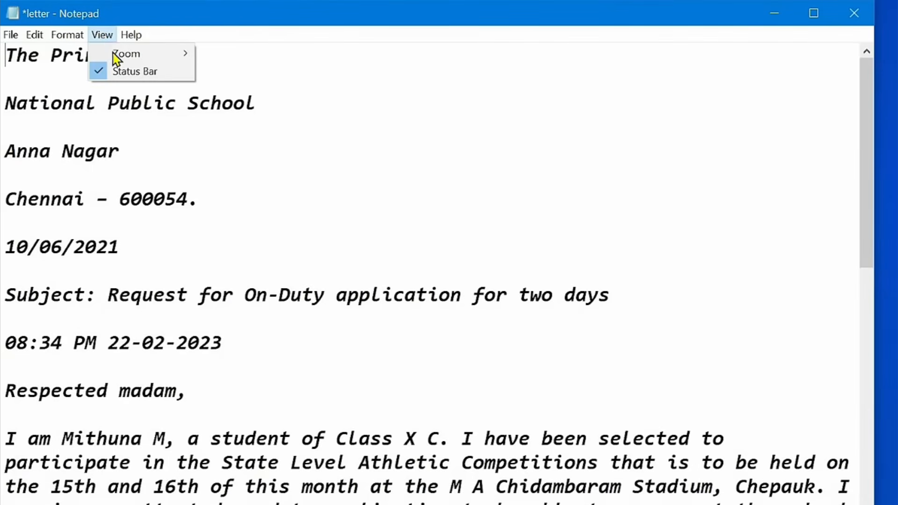
{"action": "mouse_move", "coordinate": [137, 58]}
{"action": "left_click", "coordinate": [98, 71]}
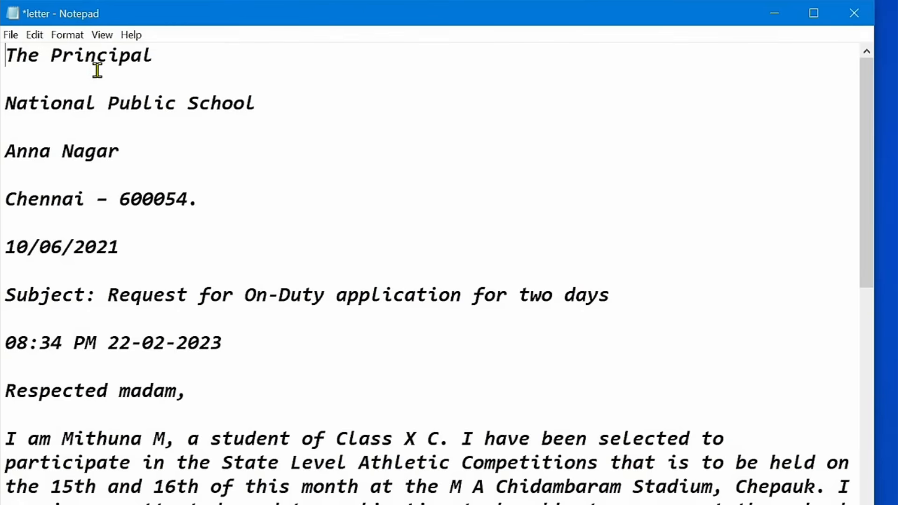
{"action": "left_click", "coordinate": [132, 37]}
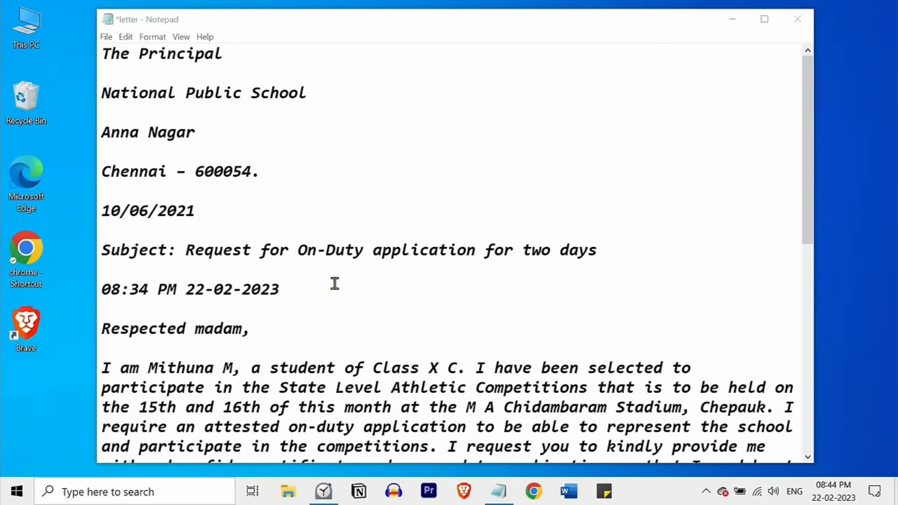
- Close the letter without saving its changes
{"action": "left_click", "coordinate": [797, 20]}
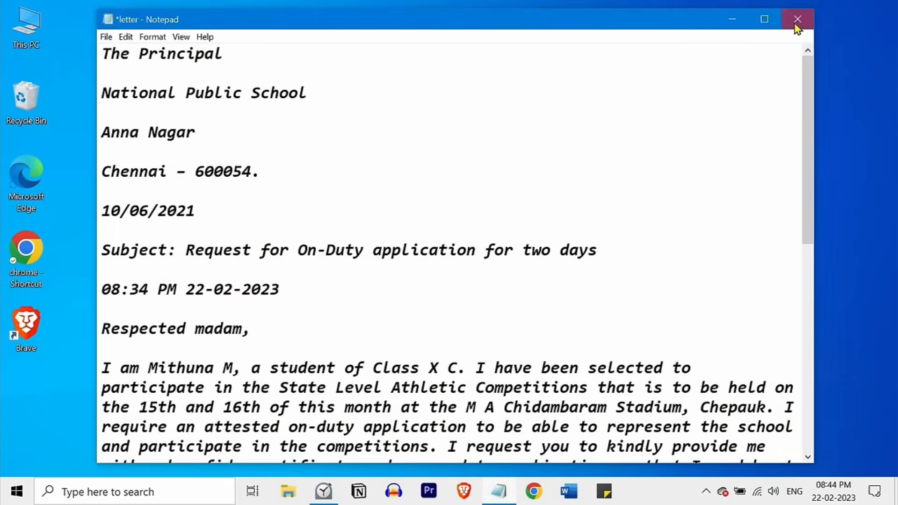
{"action": "left_click", "coordinate": [470, 255]}
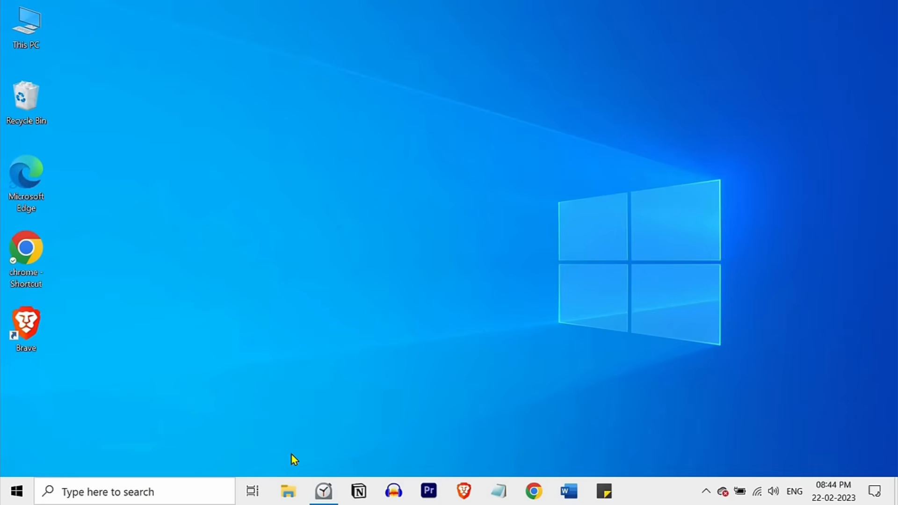
- Switch to File Explorer and open the letter file from the EasyTech Class folder in Documents
{"action": "left_click", "coordinate": [288, 492]}
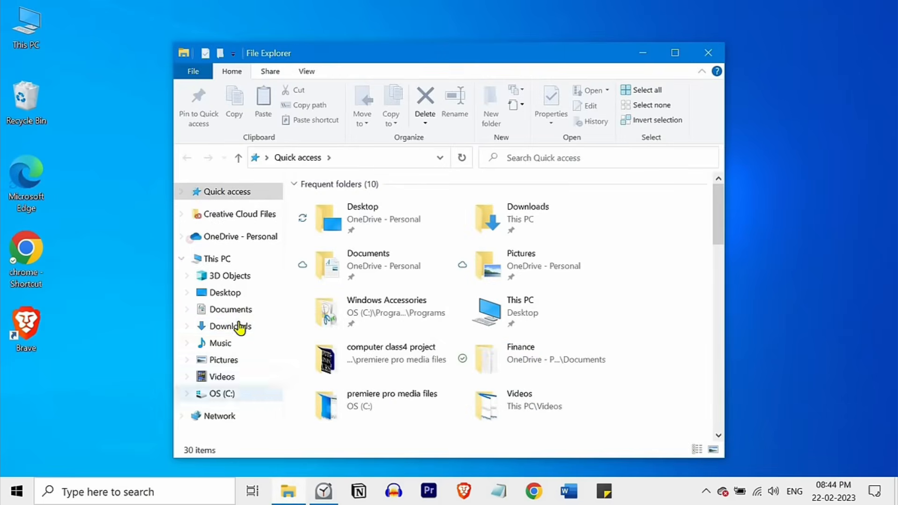
{"action": "double_click", "coordinate": [314, 271]}
{"action": "left_click", "coordinate": [344, 248]}
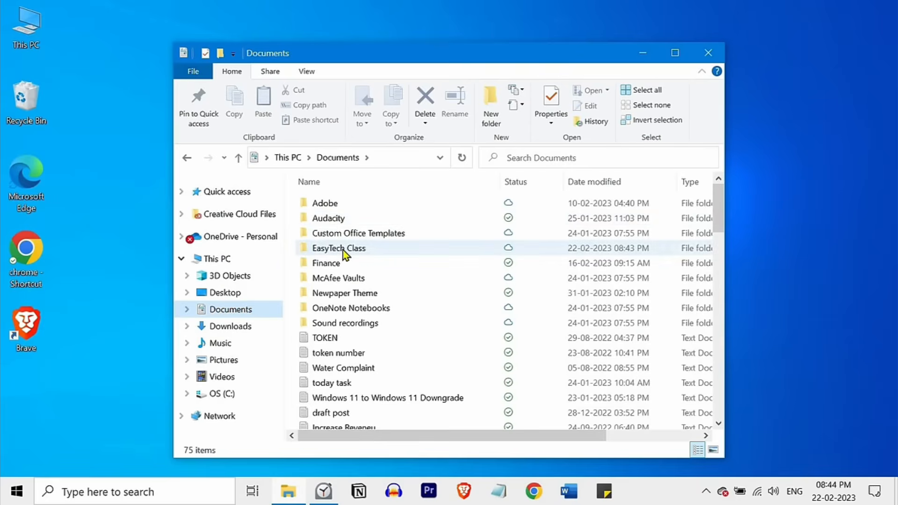
{"action": "double_click", "coordinate": [344, 248]}
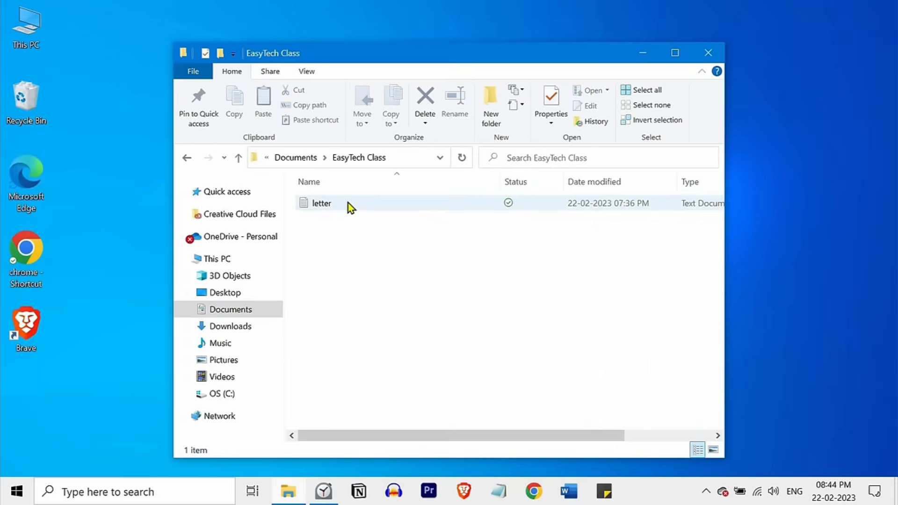
{"action": "double_click", "coordinate": [348, 203]}
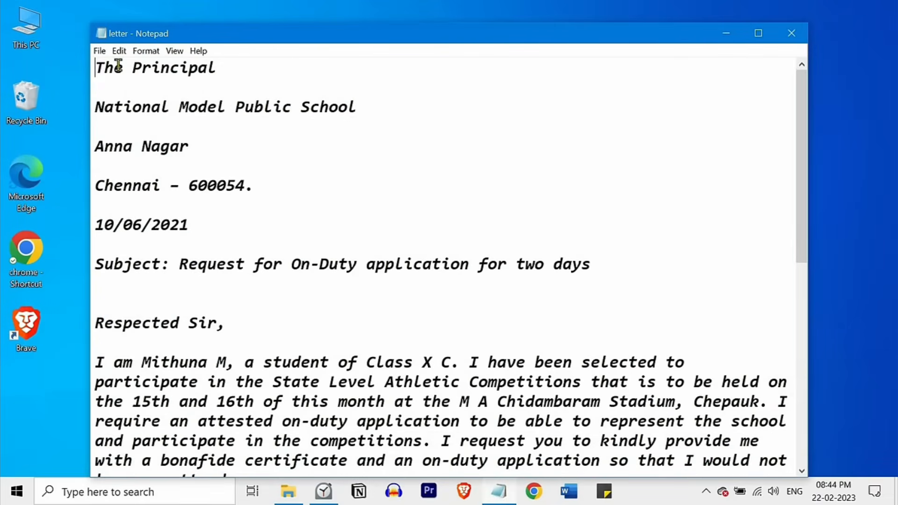
{"action": "left_click", "coordinate": [102, 53]}
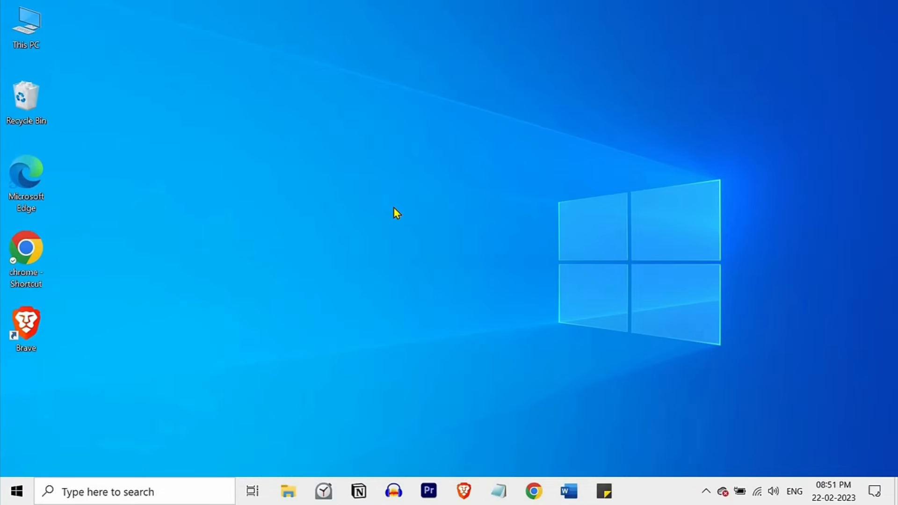
- Search Windows for "ms word", open Word and create a blank document
{"action": "left_click", "coordinate": [155, 489]}
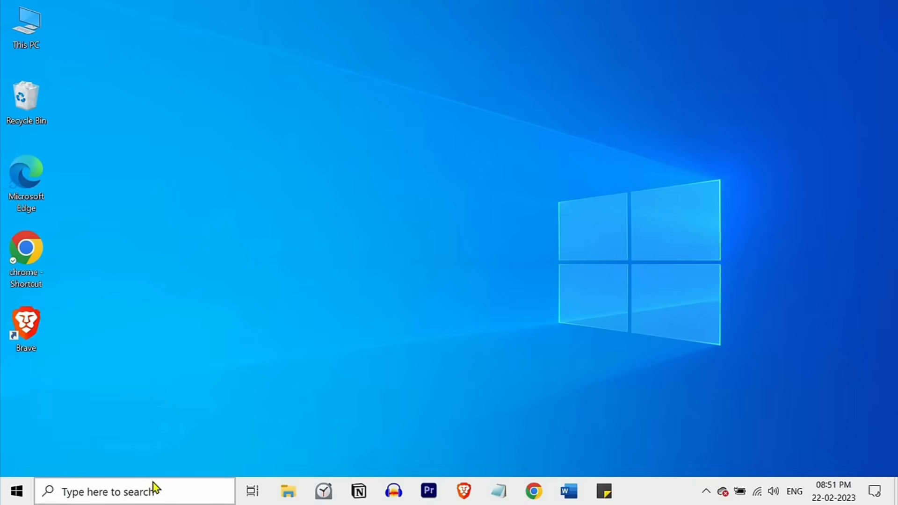
{"action": "type", "text": "ms word"}
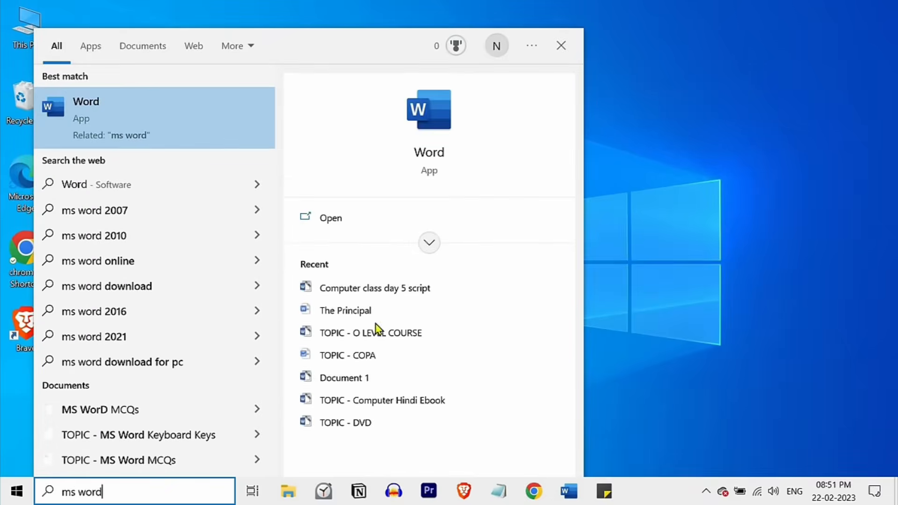
{"action": "left_click", "coordinate": [358, 220]}
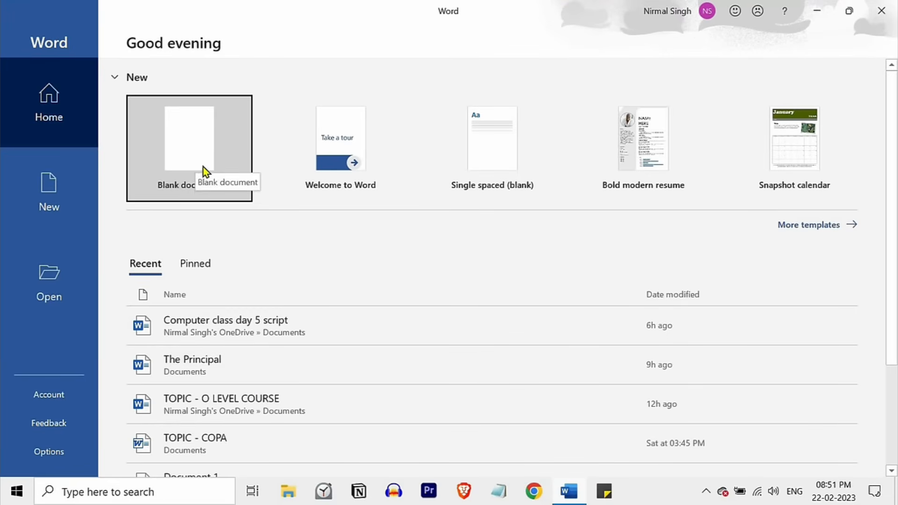
{"action": "left_click", "coordinate": [214, 153]}
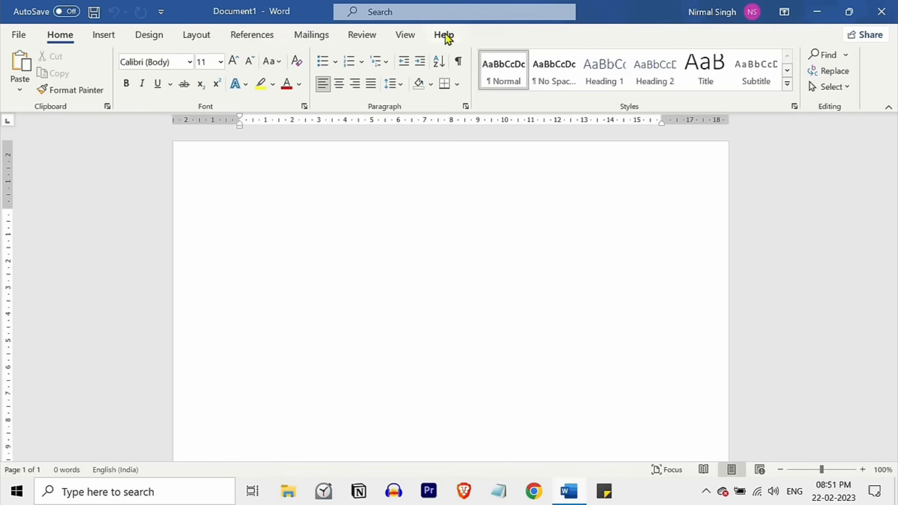
{"action": "left_click", "coordinate": [376, 35]}
{"action": "left_click", "coordinate": [206, 35]}
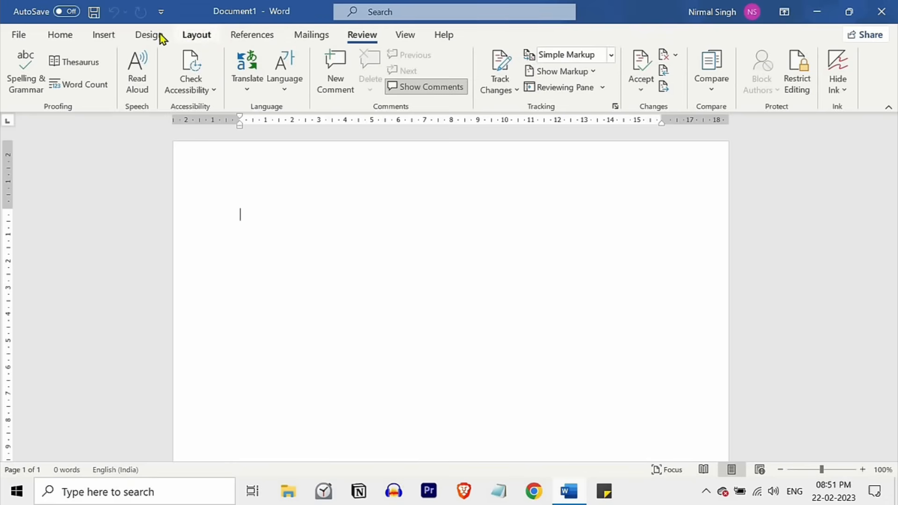
{"action": "left_click", "coordinate": [104, 35]}
{"action": "left_click", "coordinate": [61, 34]}
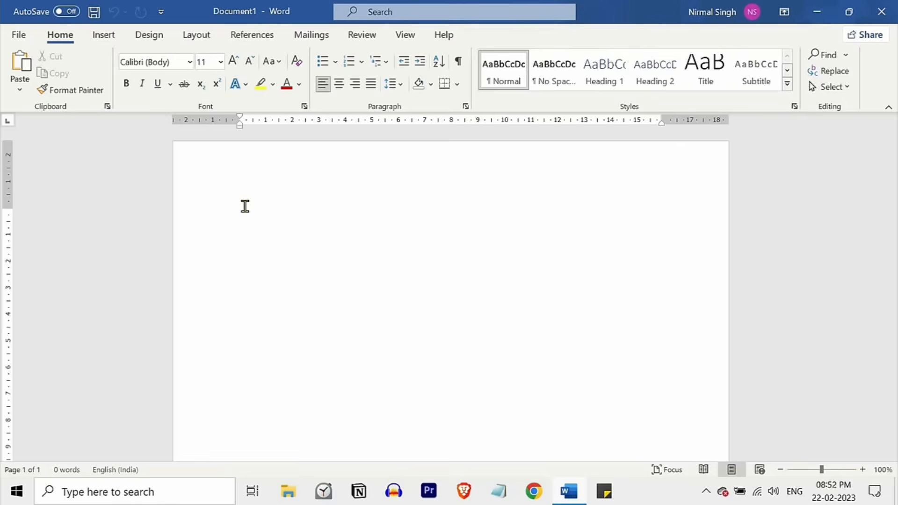
- Paste the copied letter into the blank document and apply the Title style to its subject line
{"action": "key", "text": "ctrl+v"}
{"action": "scroll", "coordinate": [245, 206], "scroll_direction": "up", "scroll_amount": 8}
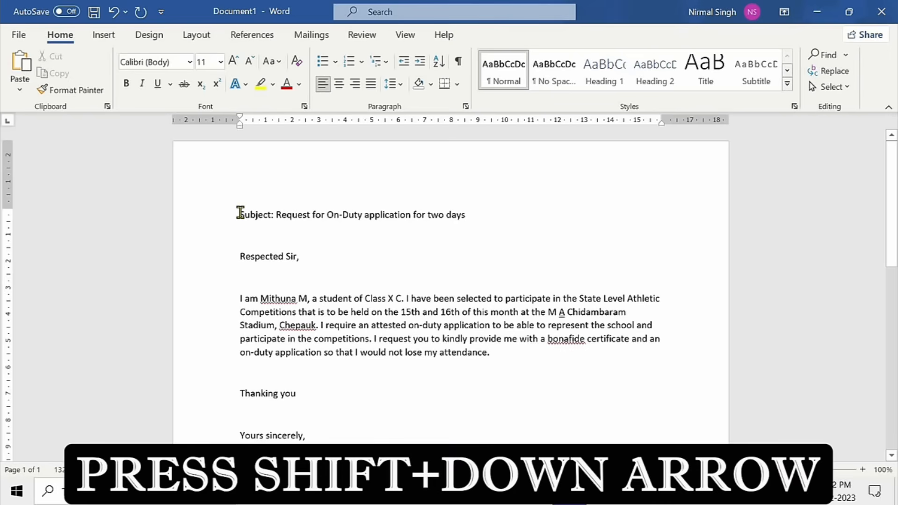
{"action": "left_click", "coordinate": [240, 214]}
{"action": "key", "text": "shift+Down"}
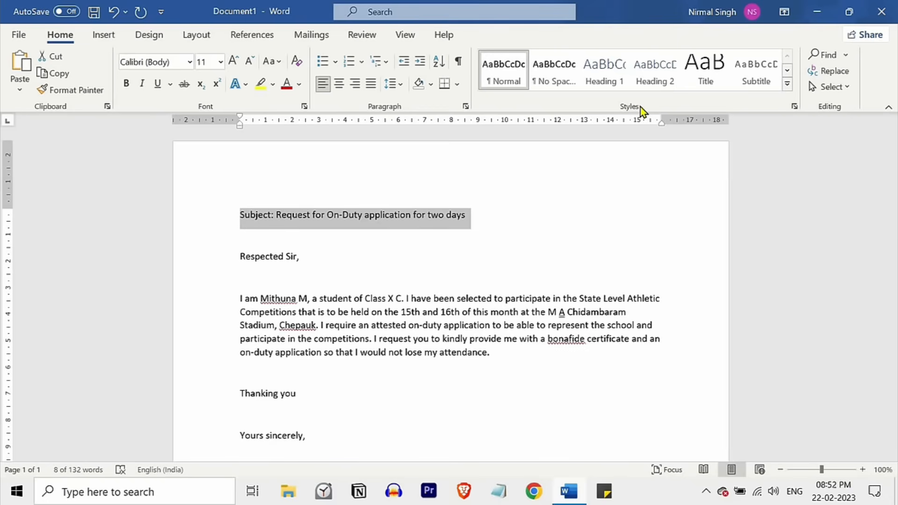
{"action": "left_click", "coordinate": [710, 72]}
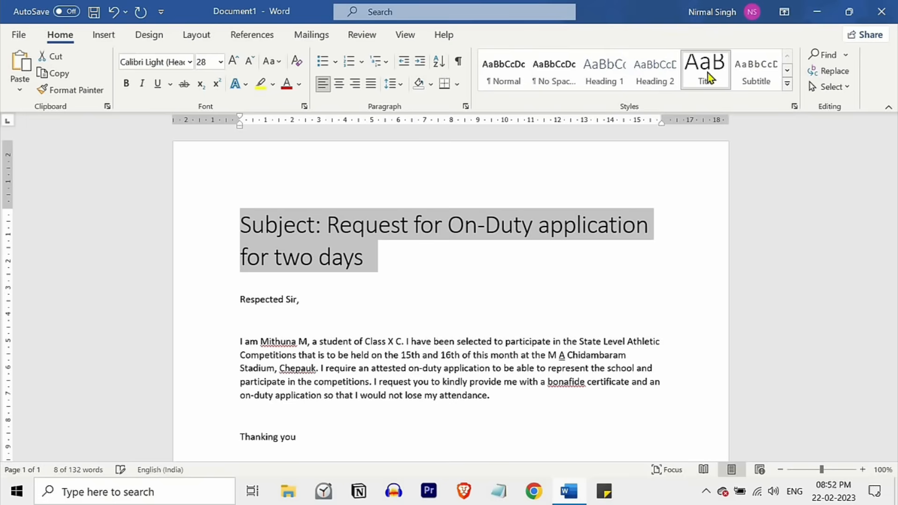
{"action": "left_click", "coordinate": [426, 255]}
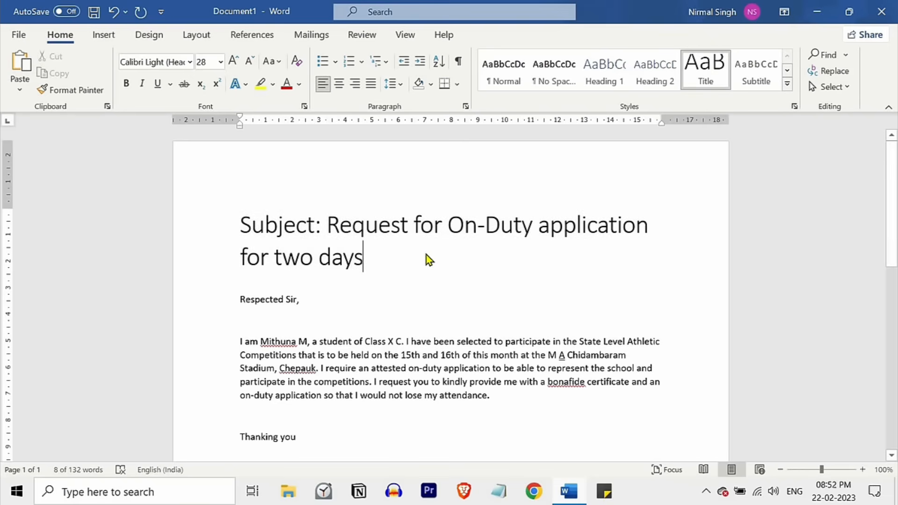
{"action": "left_click", "coordinate": [788, 87]}
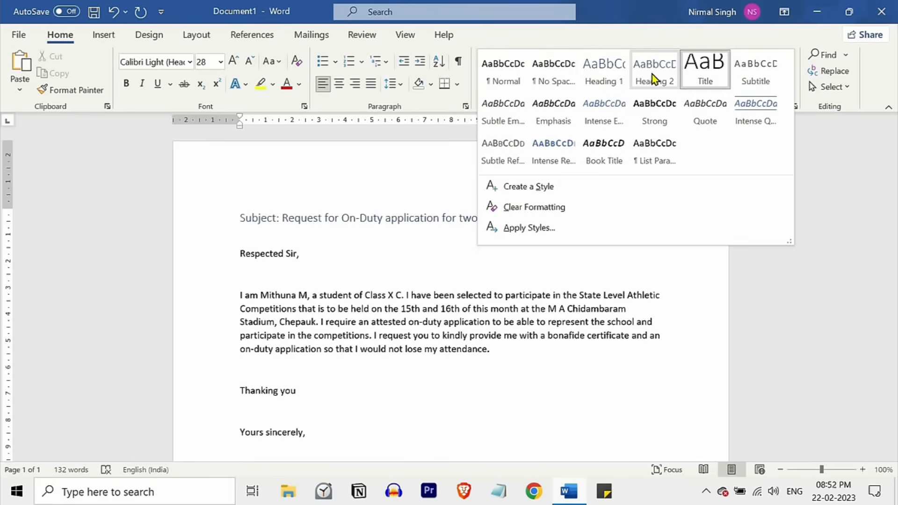
{"action": "left_click", "coordinate": [704, 75]}
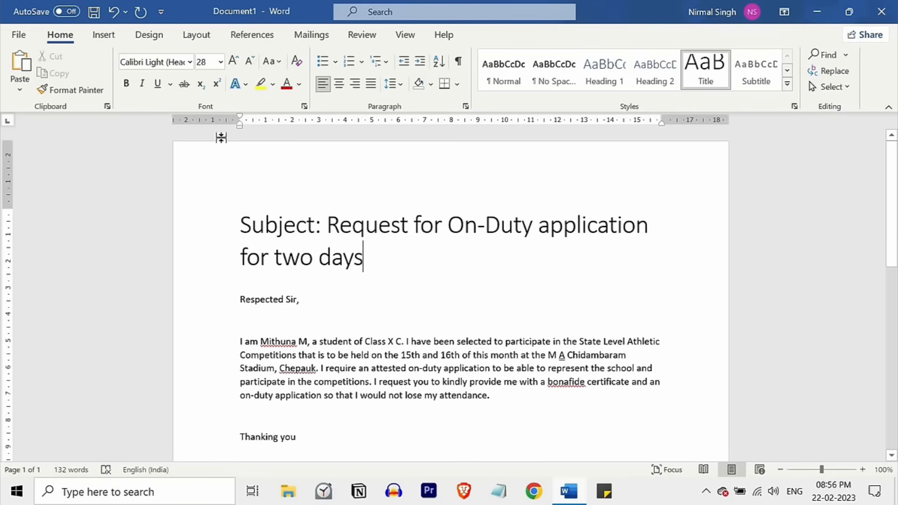
- Examine the available fonts, font sizes, font colours and text highlight colours without changing the letter
{"action": "left_click", "coordinate": [190, 62]}
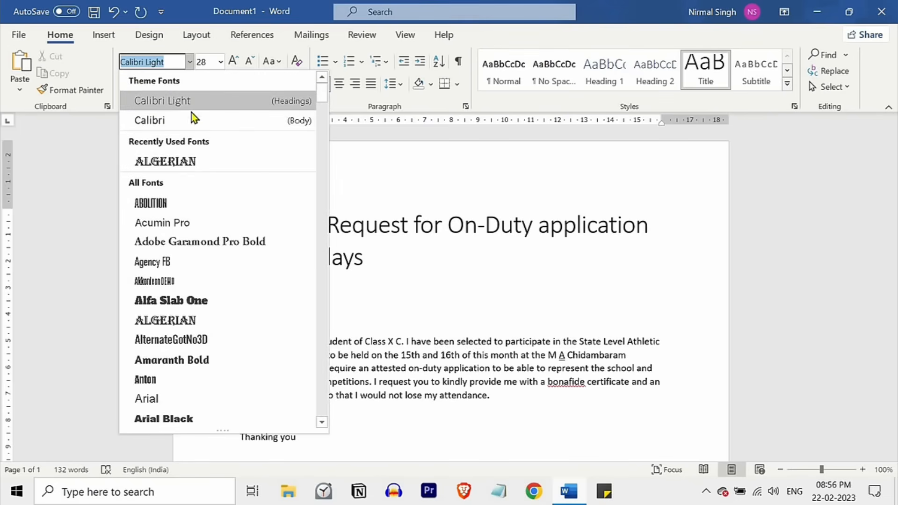
{"action": "scroll", "coordinate": [217, 175], "scroll_direction": "down", "scroll_amount": 5}
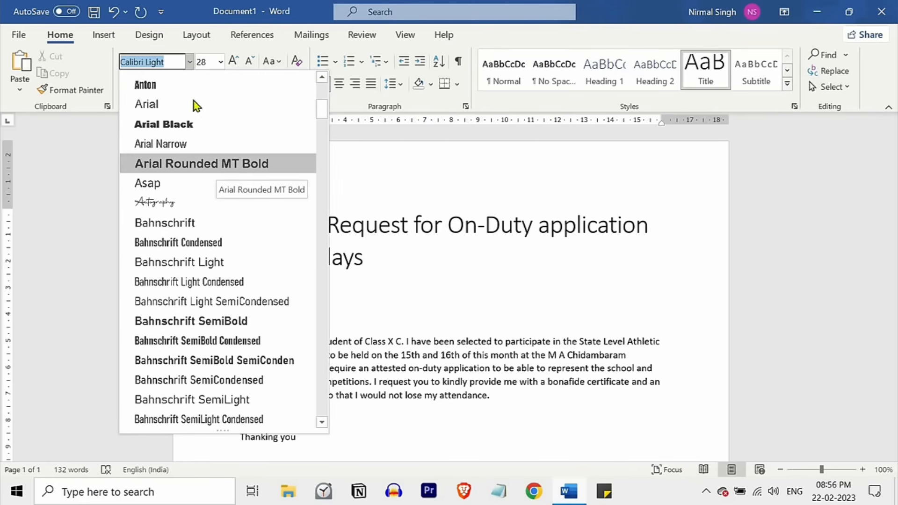
{"action": "left_click", "coordinate": [190, 63]}
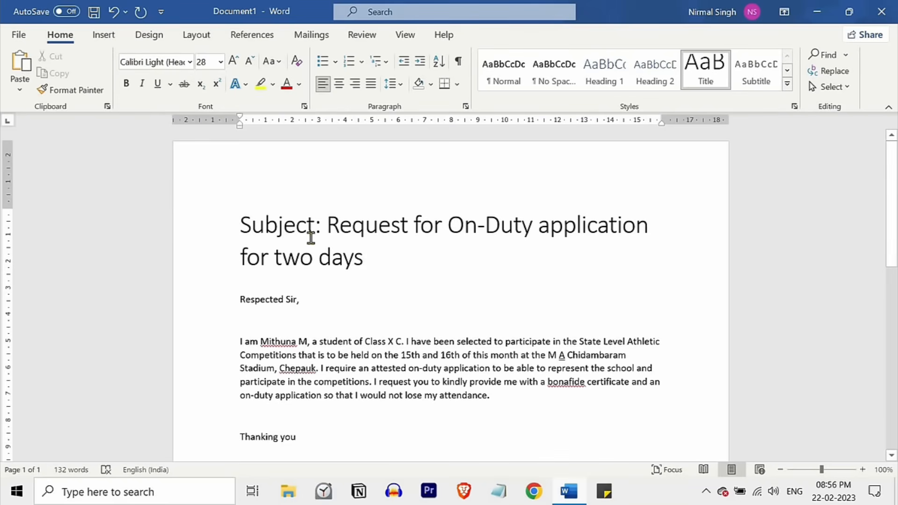
{"action": "left_click", "coordinate": [220, 63]}
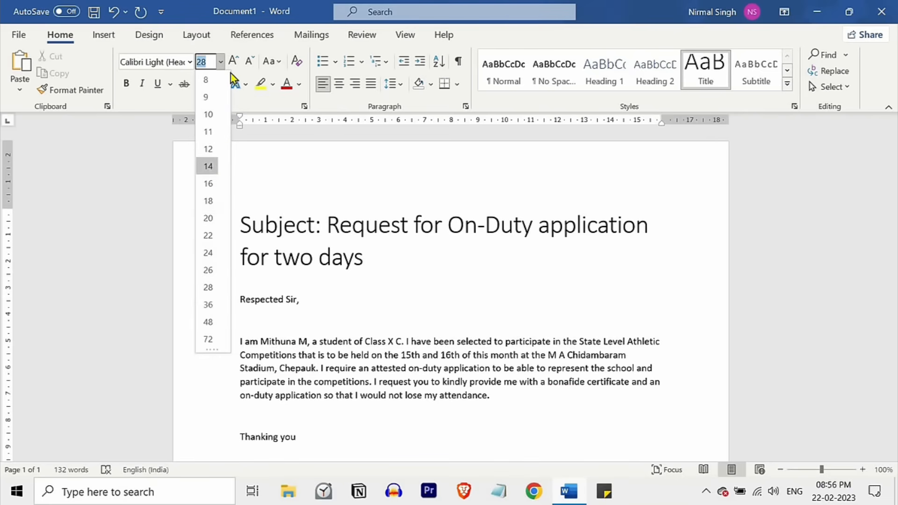
{"action": "left_click", "coordinate": [221, 62]}
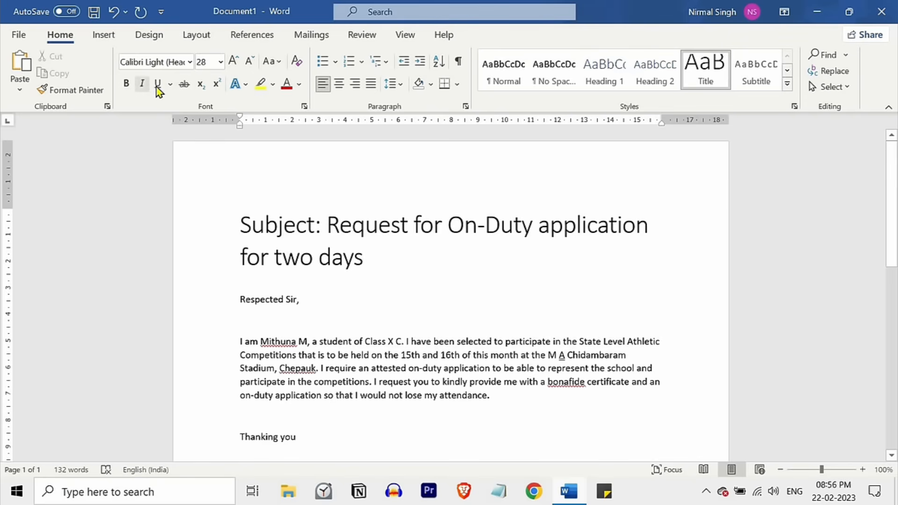
{"action": "left_click", "coordinate": [298, 84]}
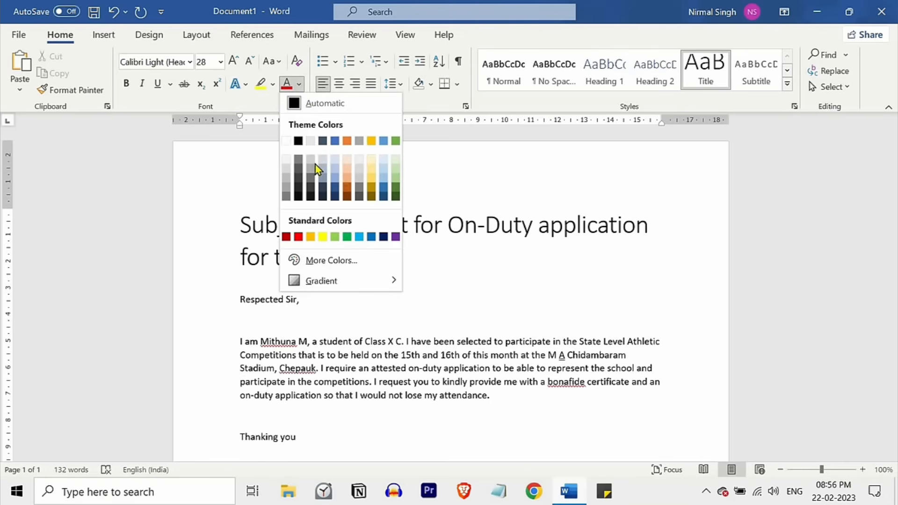
{"action": "left_click", "coordinate": [272, 84]}
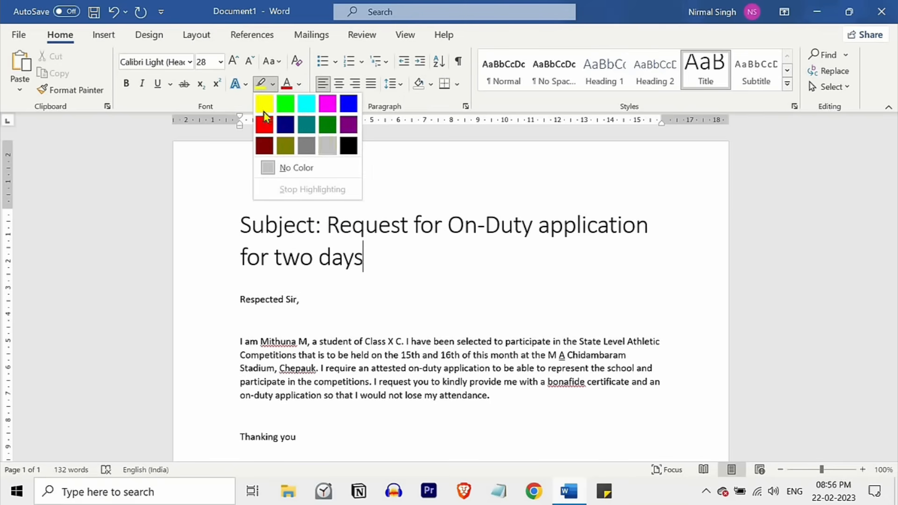
{"action": "left_click", "coordinate": [273, 85]}
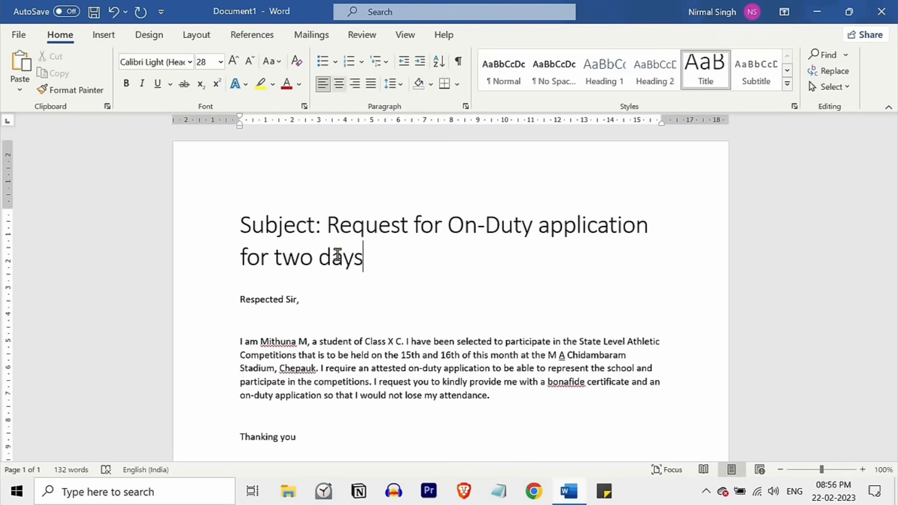
- Center the letter's subject line
{"action": "left_click", "coordinate": [340, 85]}
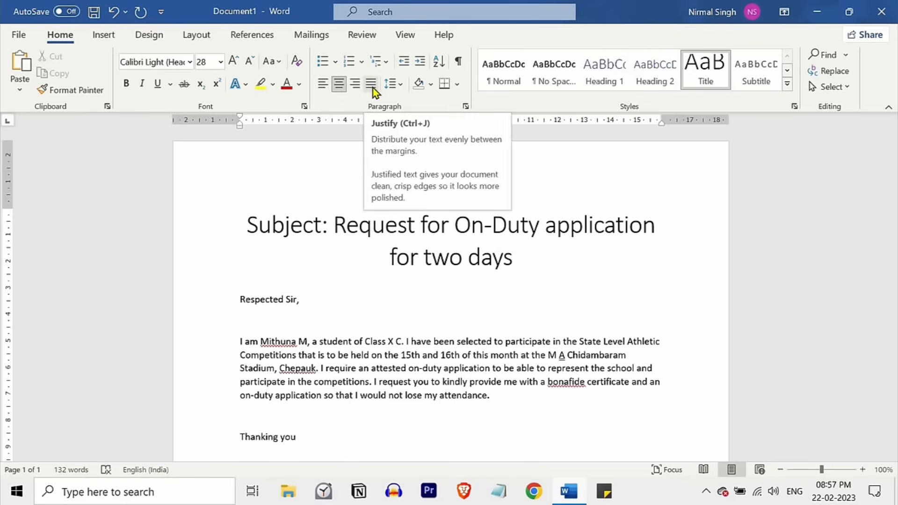
{"action": "left_click", "coordinate": [337, 61]}
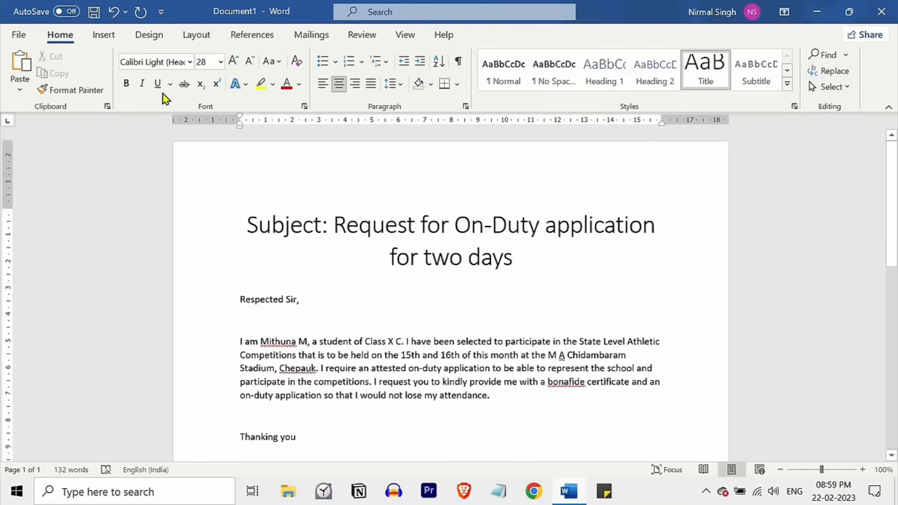
{"action": "left_click", "coordinate": [104, 36]}
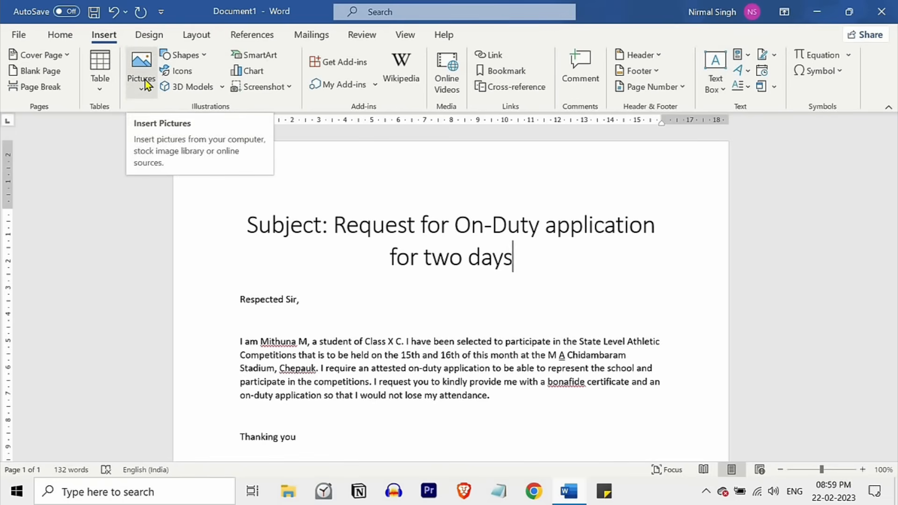
{"action": "left_click", "coordinate": [146, 85]}
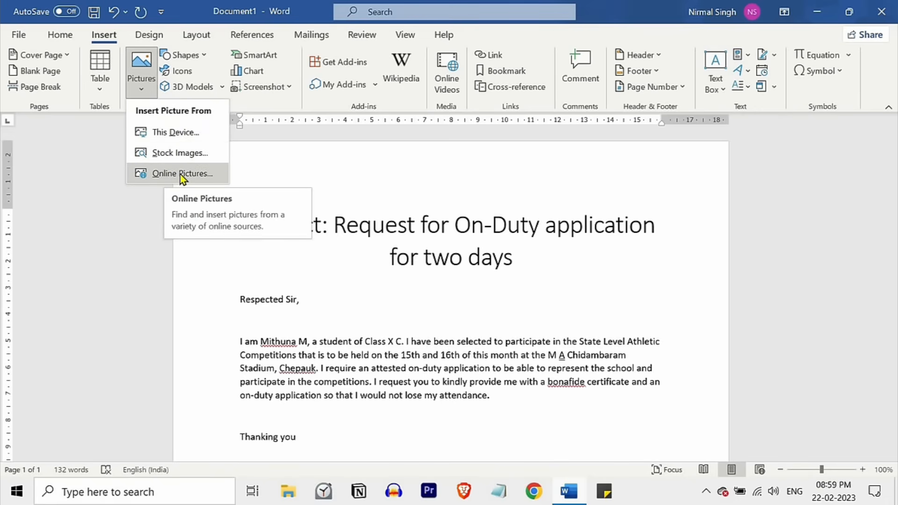
{"action": "key", "text": "Escape"}
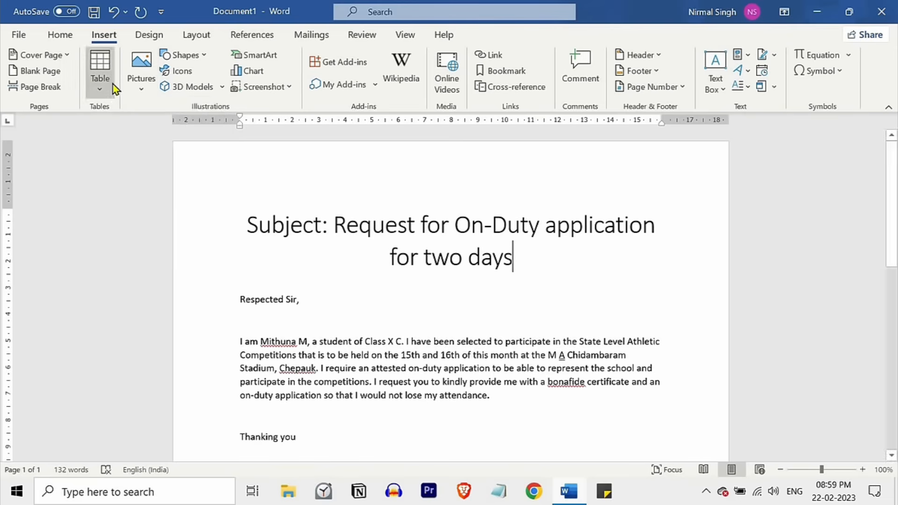
{"action": "left_click", "coordinate": [110, 89]}
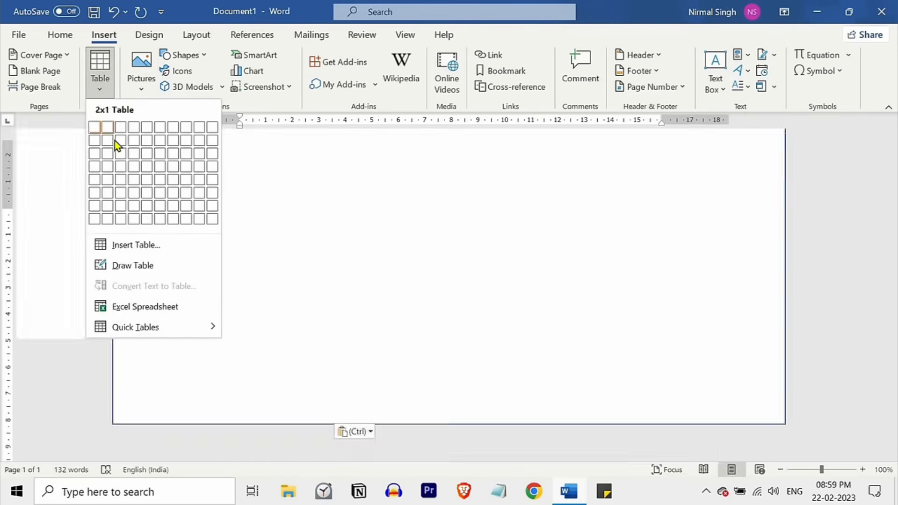
{"action": "left_click", "coordinate": [121, 91]}
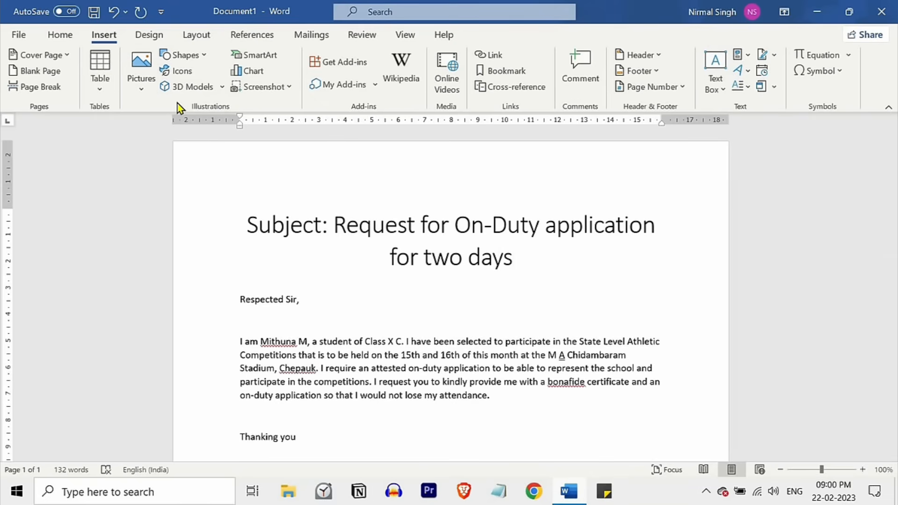
- Bring up the save dialog for the letter and cancel it, and view the document's print options
{"action": "key", "text": "ctrl+s"}
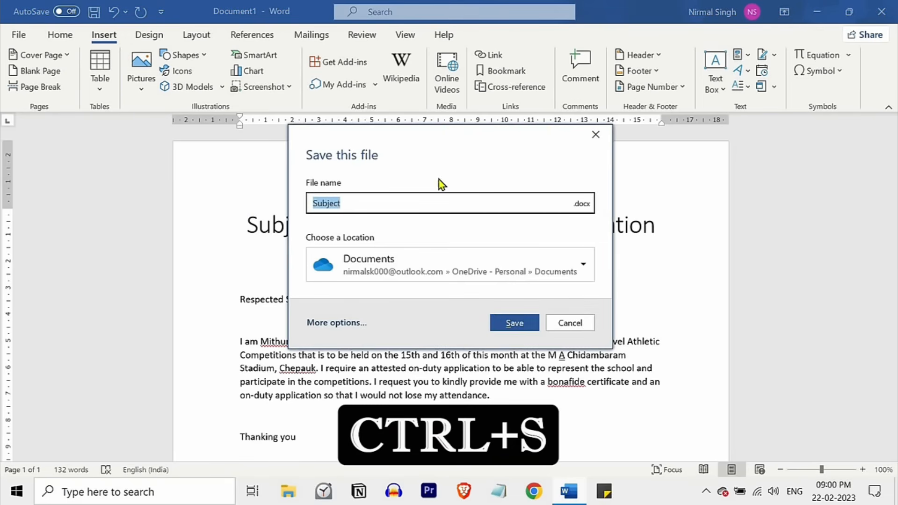
{"action": "left_click", "coordinate": [562, 323]}
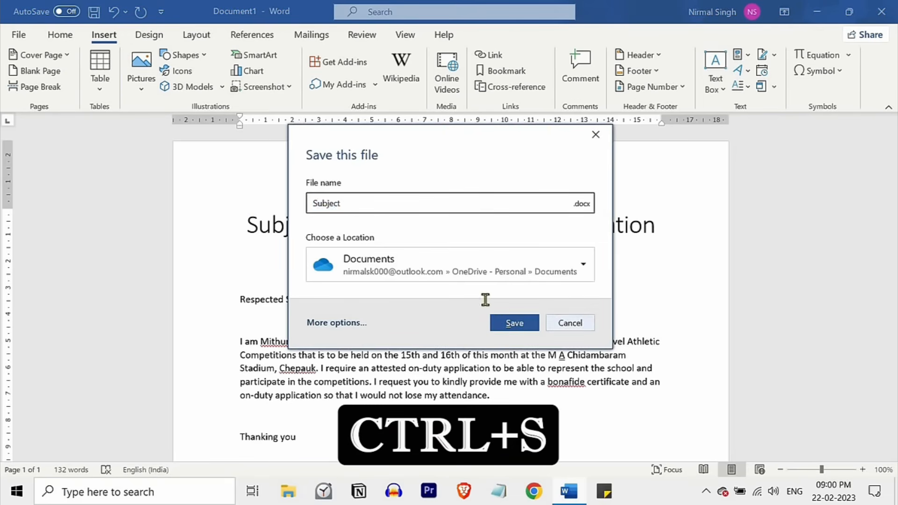
{"action": "left_click", "coordinate": [19, 35]}
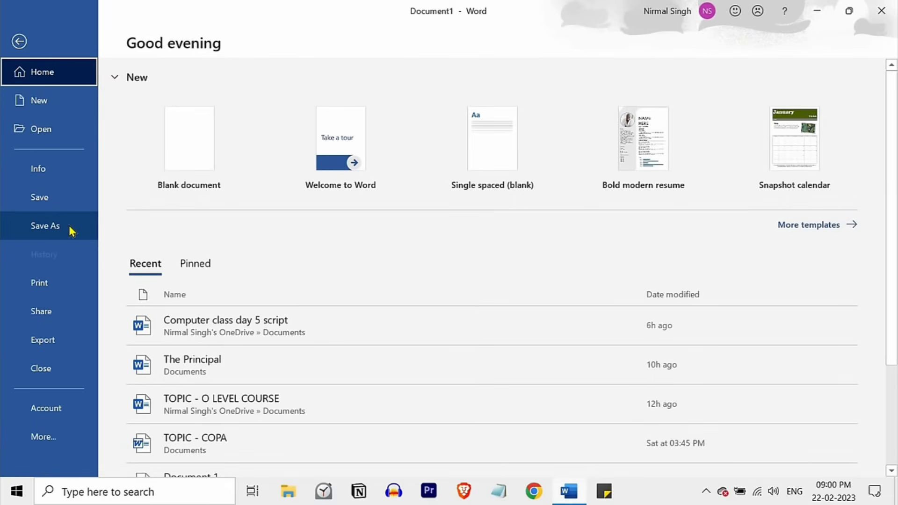
{"action": "left_click", "coordinate": [51, 289]}
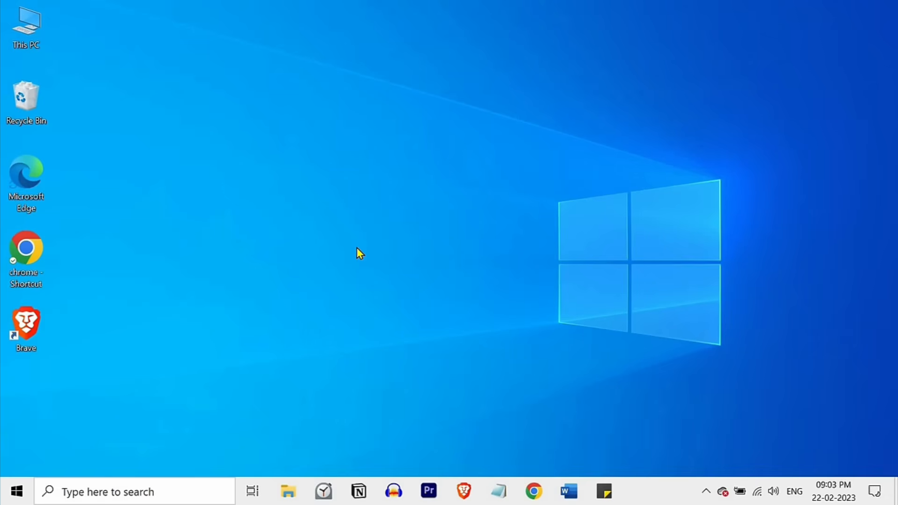
- Search Windows for "ms excel", open Excel in a maximized window and create a blank workbook
{"action": "left_click", "coordinate": [133, 491]}
{"action": "type", "text": "ms excel"}
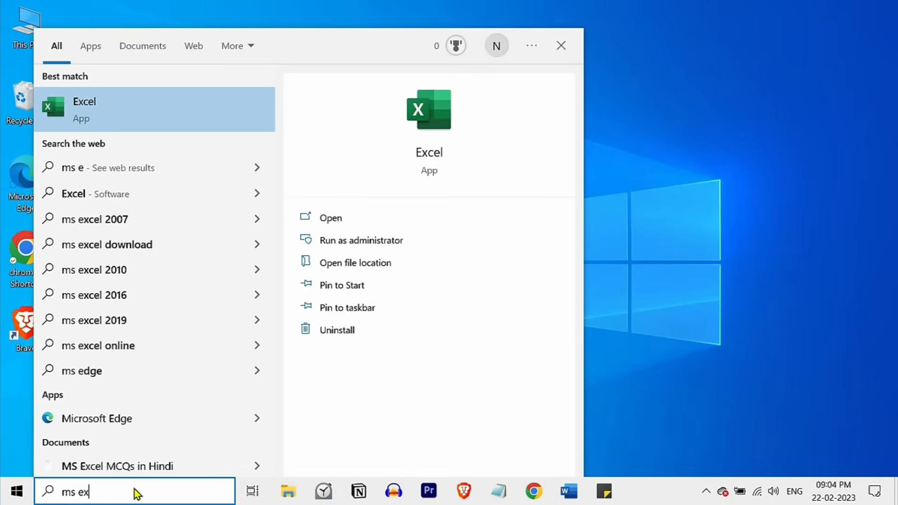
{"action": "left_click", "coordinate": [351, 219]}
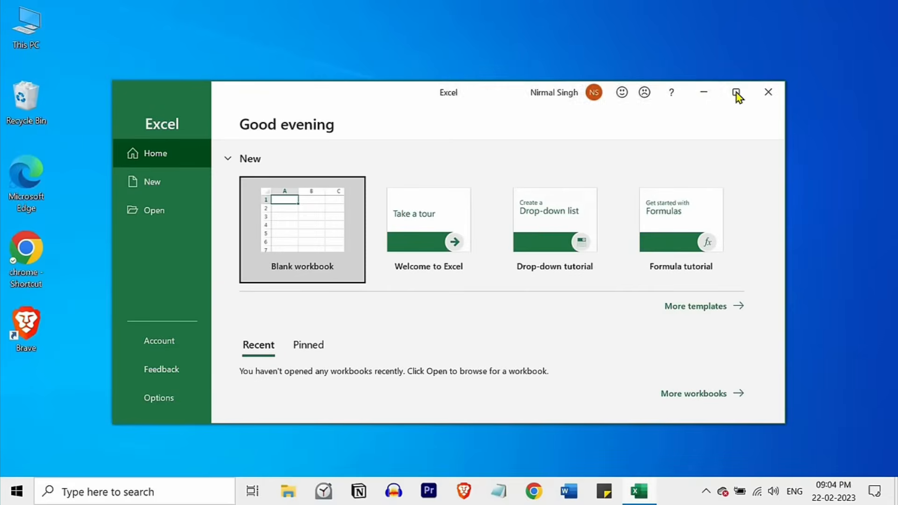
{"action": "left_click", "coordinate": [736, 92]}
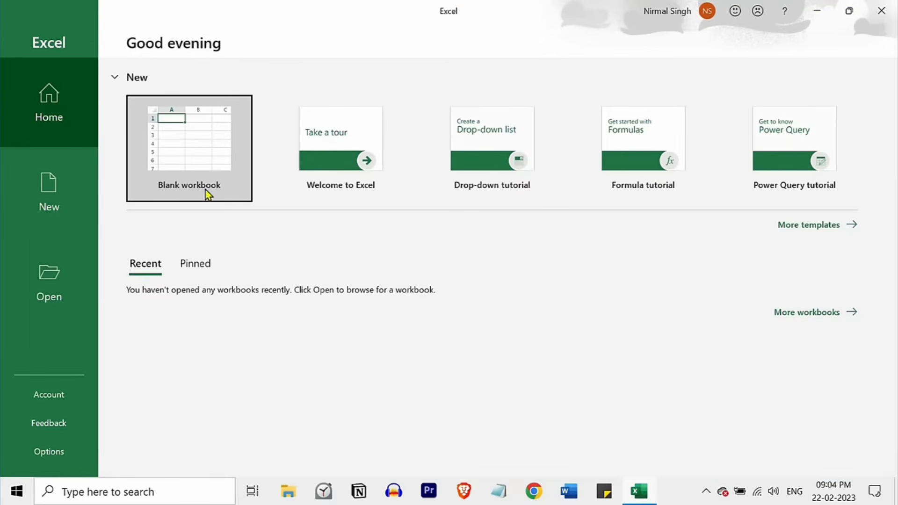
{"action": "left_click", "coordinate": [200, 149]}
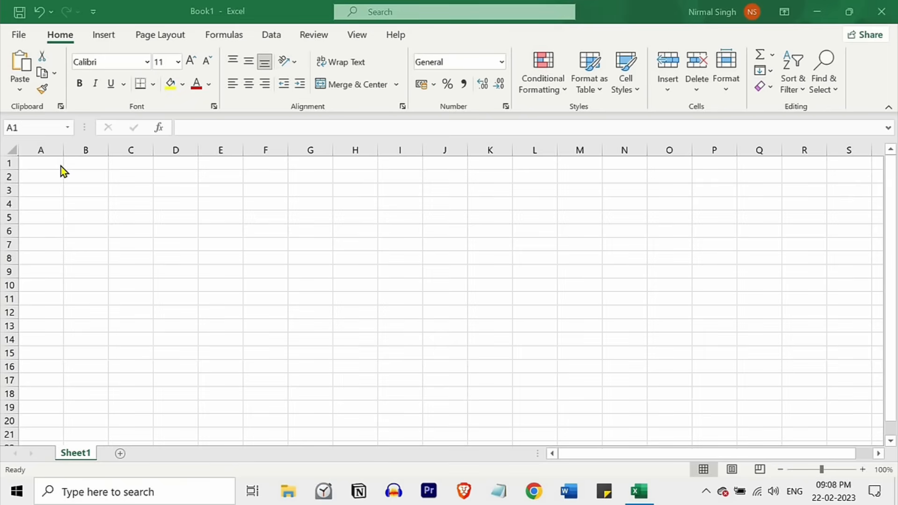
- Enter "Hello" in cell A1, and move the selection through B1, B2 and A2 back to A1
{"action": "left_click", "coordinate": [55, 161]}
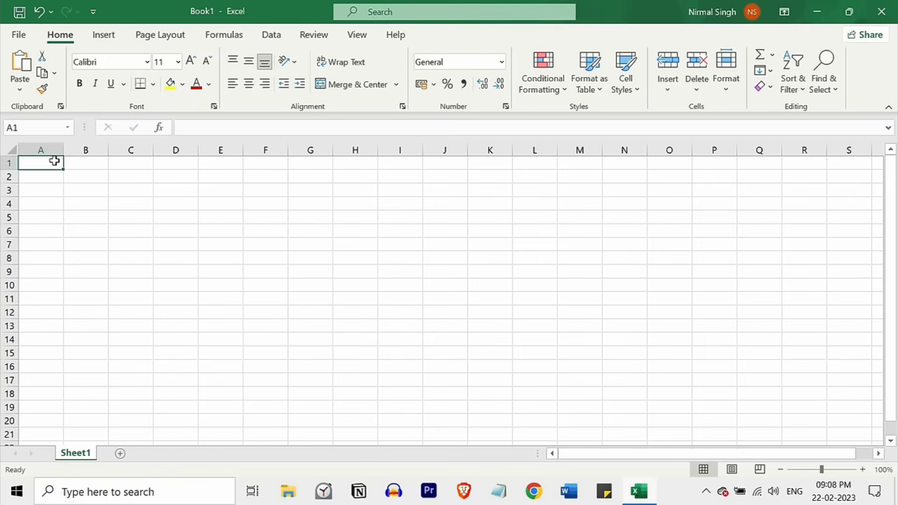
{"action": "double_click", "coordinate": [54, 163]}
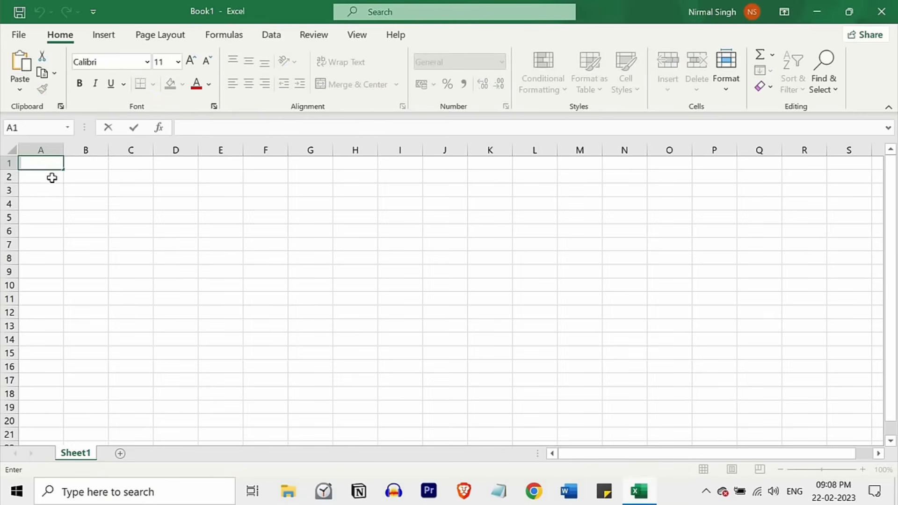
{"action": "type", "text": "Hello"}
{"action": "key", "text": "Tab"}
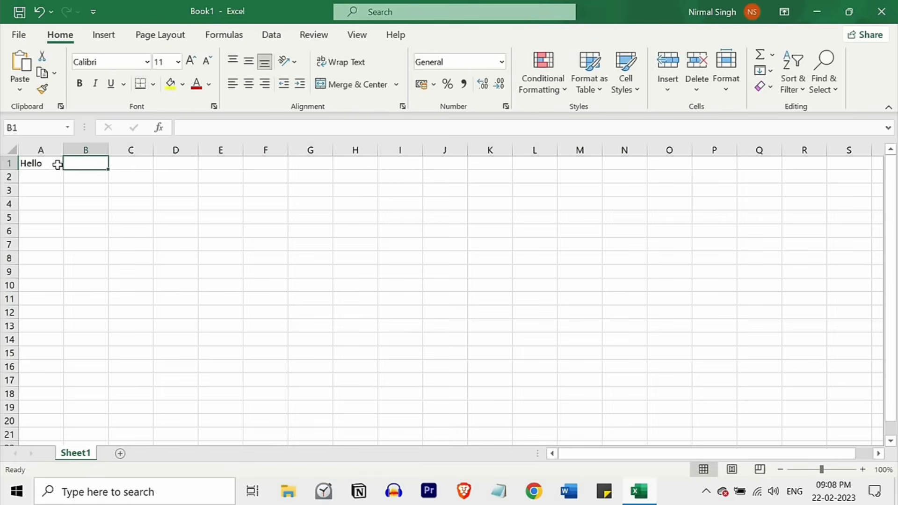
{"action": "key", "text": "Down"}
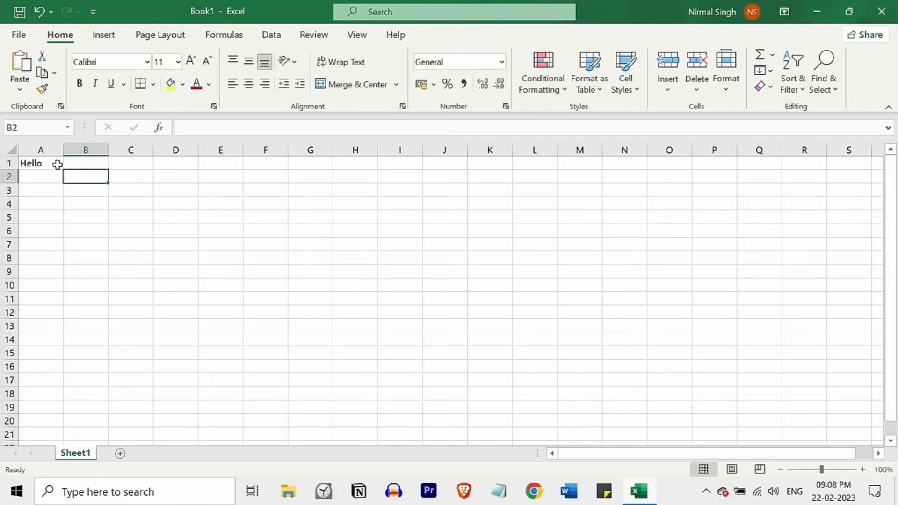
{"action": "key", "text": "Left"}
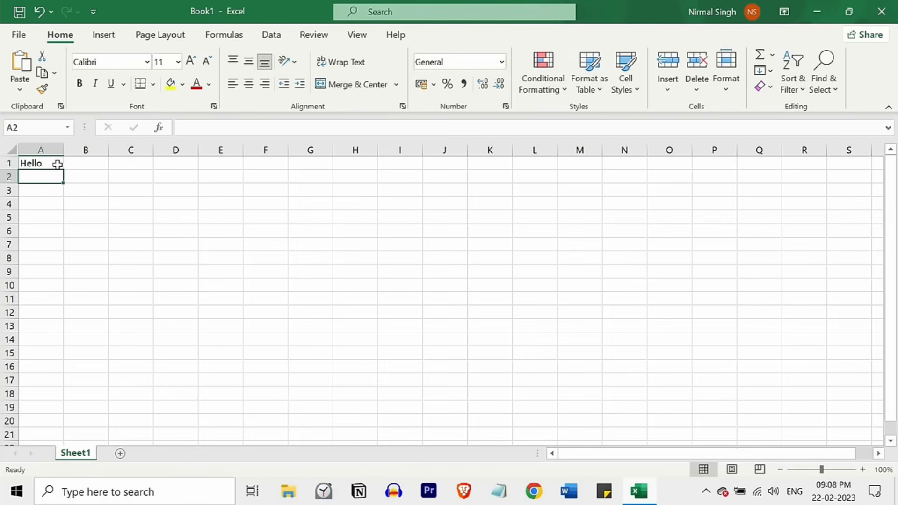
{"action": "key", "text": "Up"}
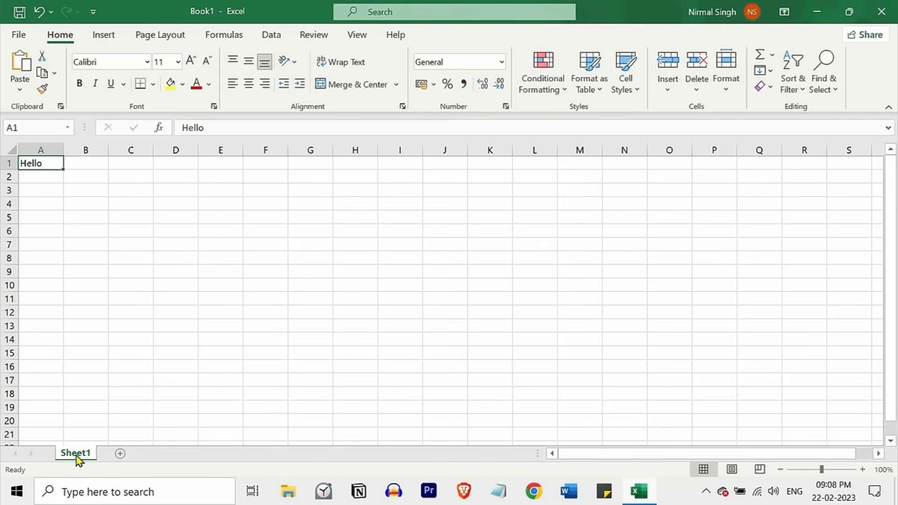
- Add a second worksheet to the workbook and delete it again
{"action": "left_click", "coordinate": [122, 456]}
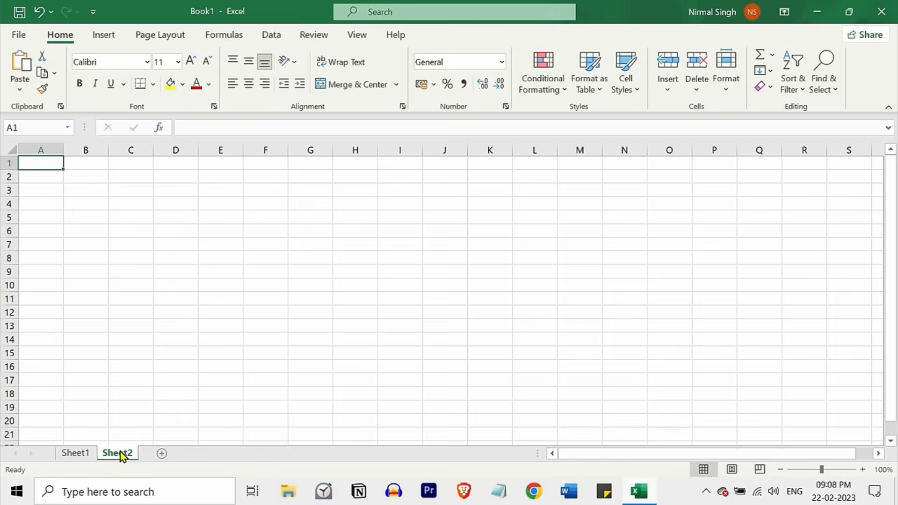
{"action": "right_click", "coordinate": [120, 452]}
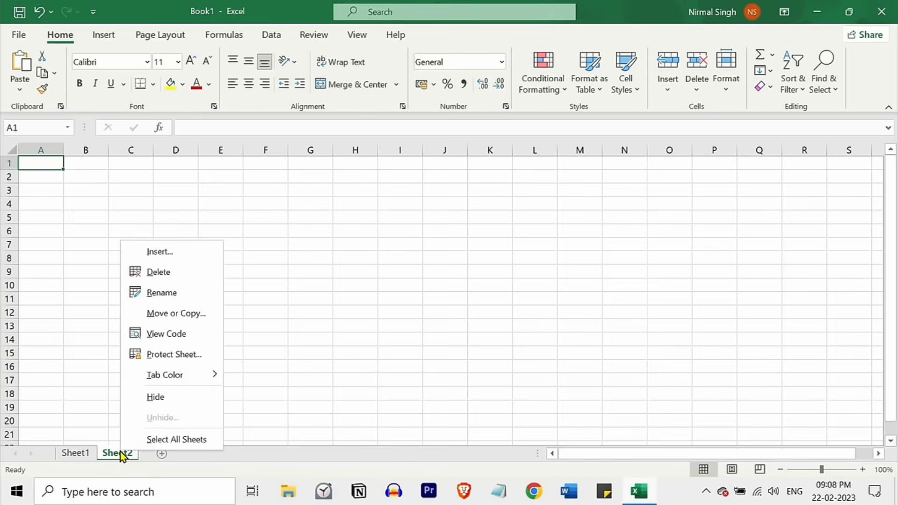
{"action": "left_click", "coordinate": [162, 274]}
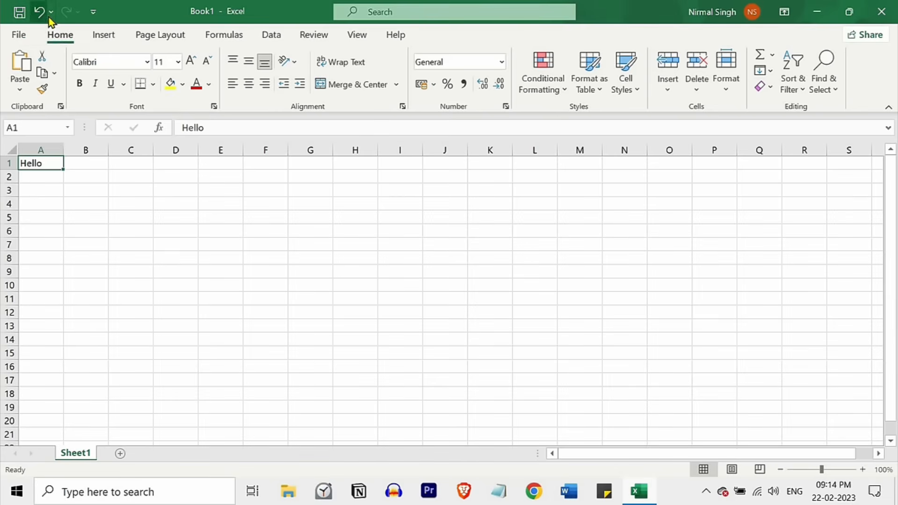
- View the Quick Access Toolbar customization options and the Insert commands, and return to the Home commands
{"action": "left_click", "coordinate": [94, 14]}
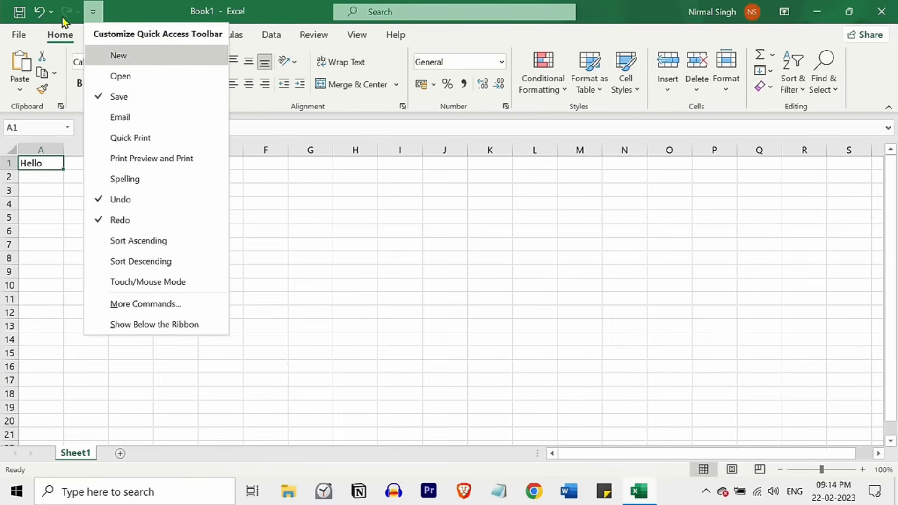
{"action": "left_click", "coordinate": [93, 13]}
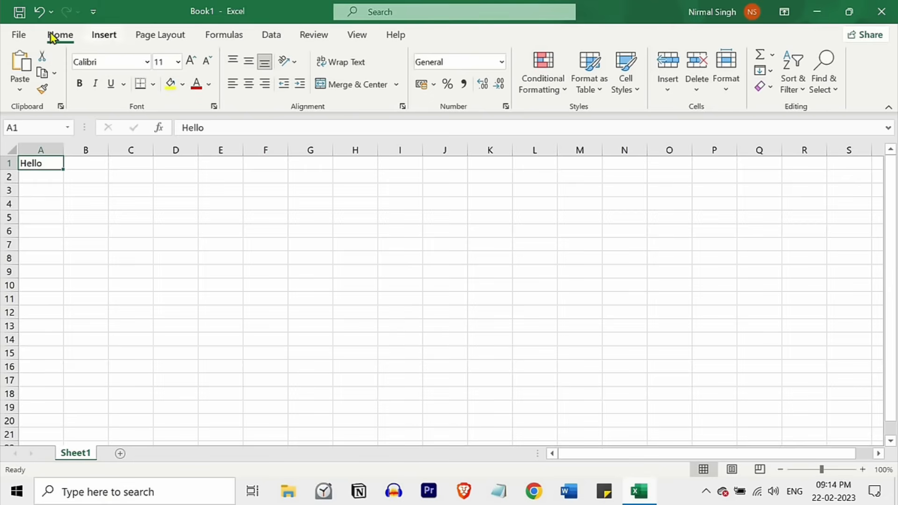
{"action": "left_click", "coordinate": [86, 35]}
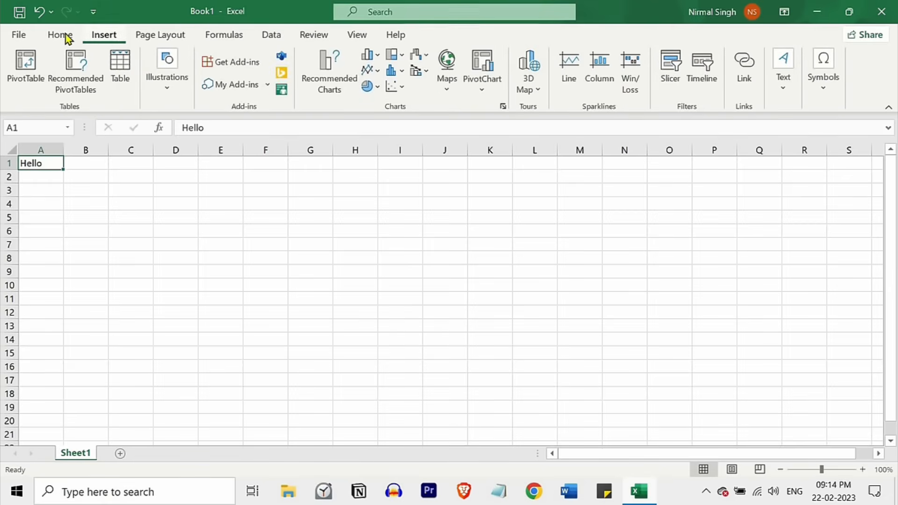
{"action": "left_click", "coordinate": [66, 35]}
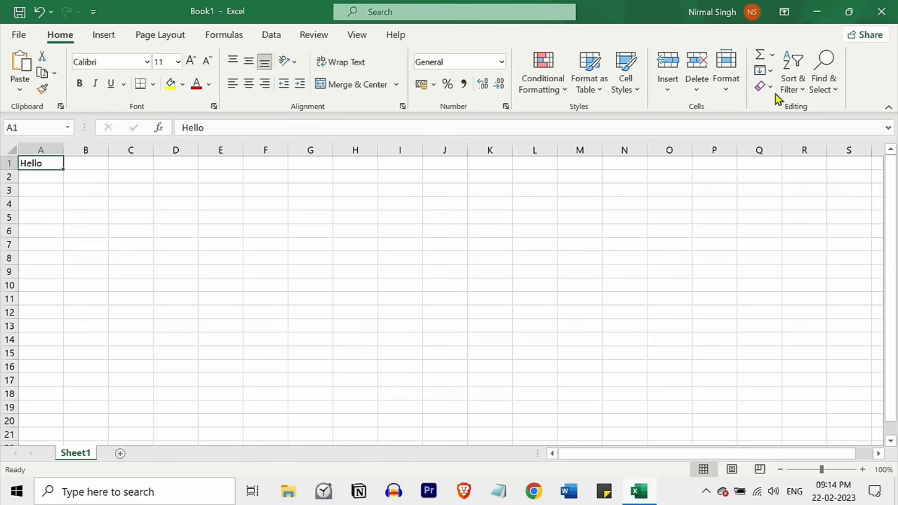
- Collapse the ribbon, and select column D, row 5 and cell A7 in turn
{"action": "left_click", "coordinate": [888, 109]}
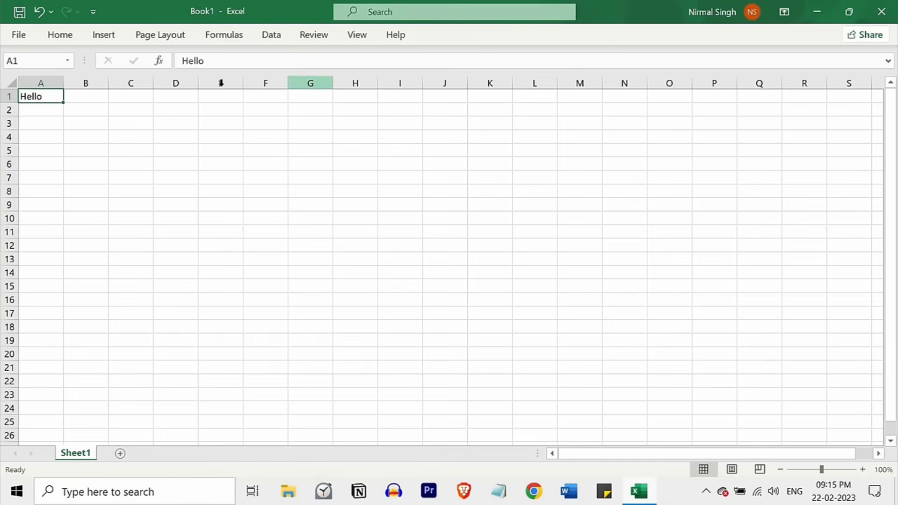
{"action": "left_click", "coordinate": [182, 82]}
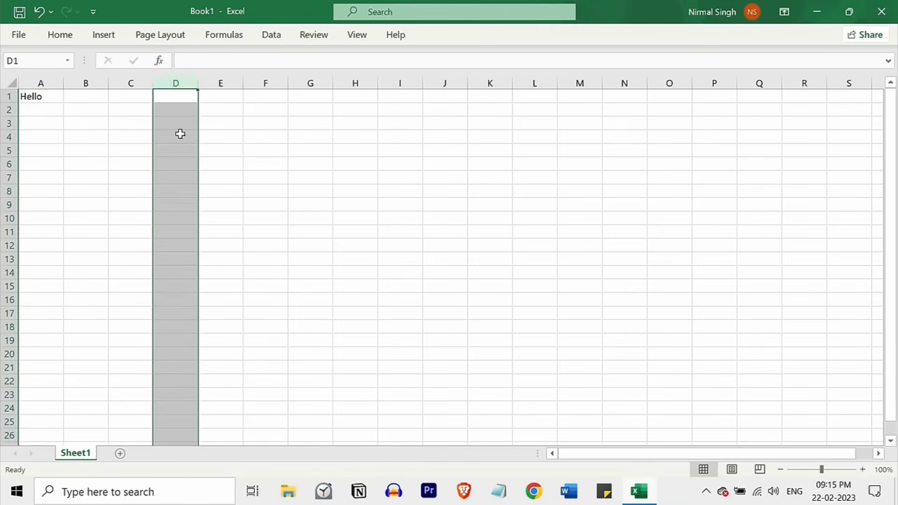
{"action": "left_click", "coordinate": [9, 150]}
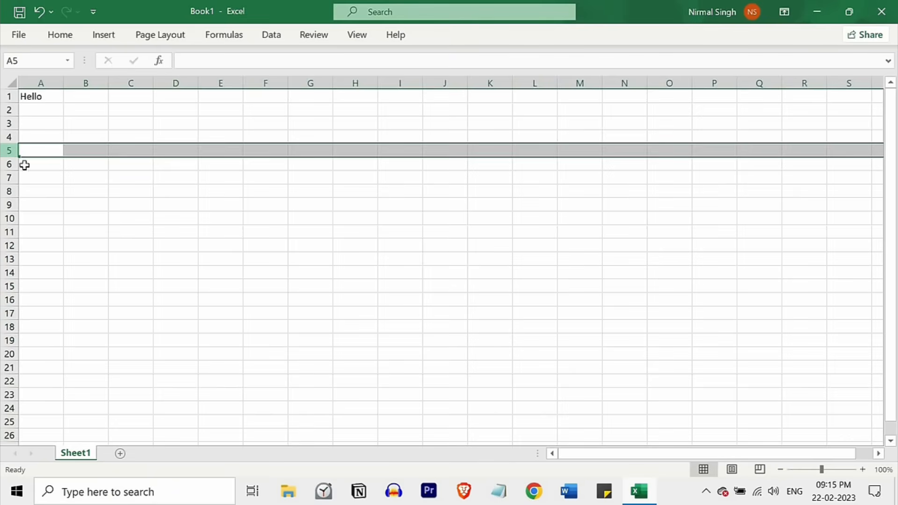
{"action": "left_click", "coordinate": [56, 181]}
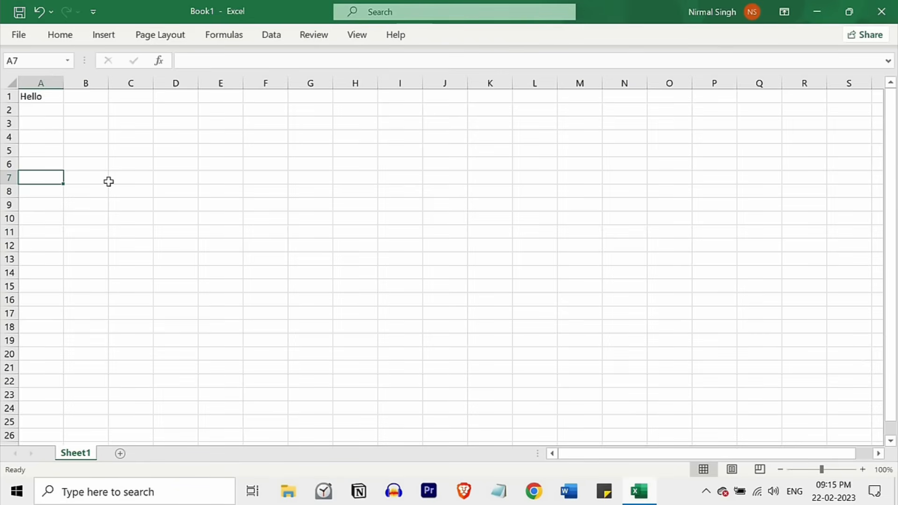
- Save the workbook as Book1 in the OneDrive Documents folder
{"action": "key", "text": "ctrl+s"}
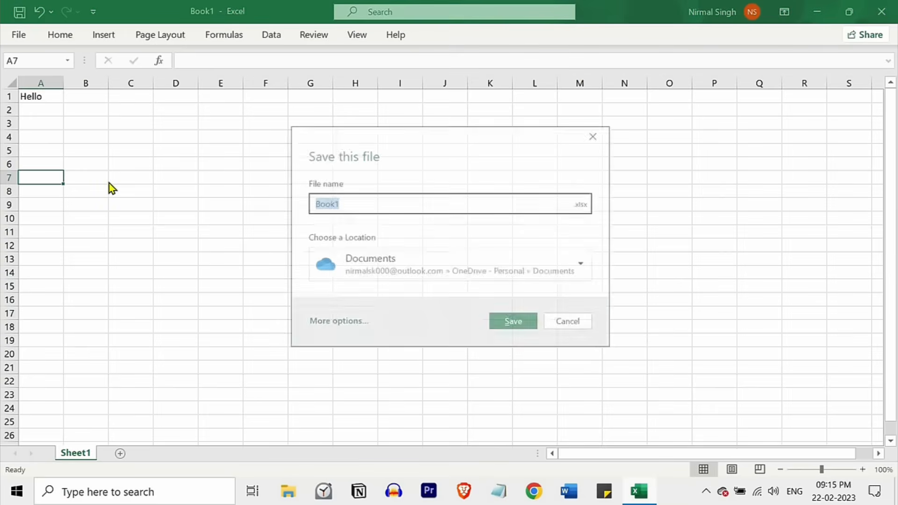
{"action": "left_click", "coordinate": [512, 323]}
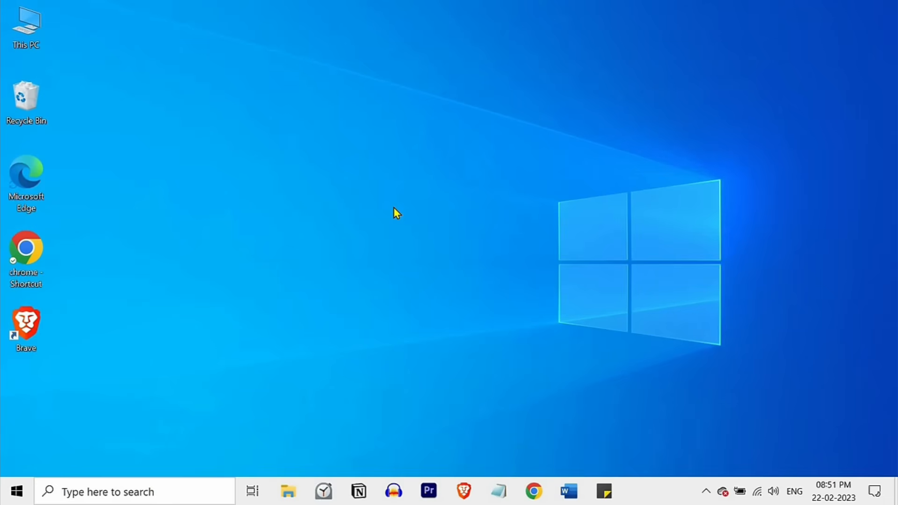